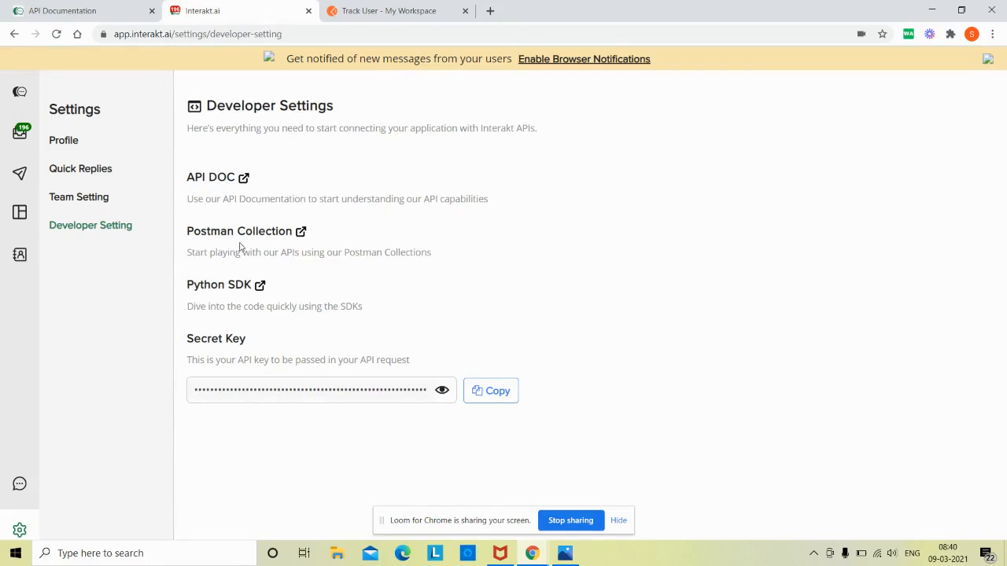
# Open the Postman Collection documentation from Interakt's developer settings and switch to the Track User request in Postman
pyautogui.click(300, 233)
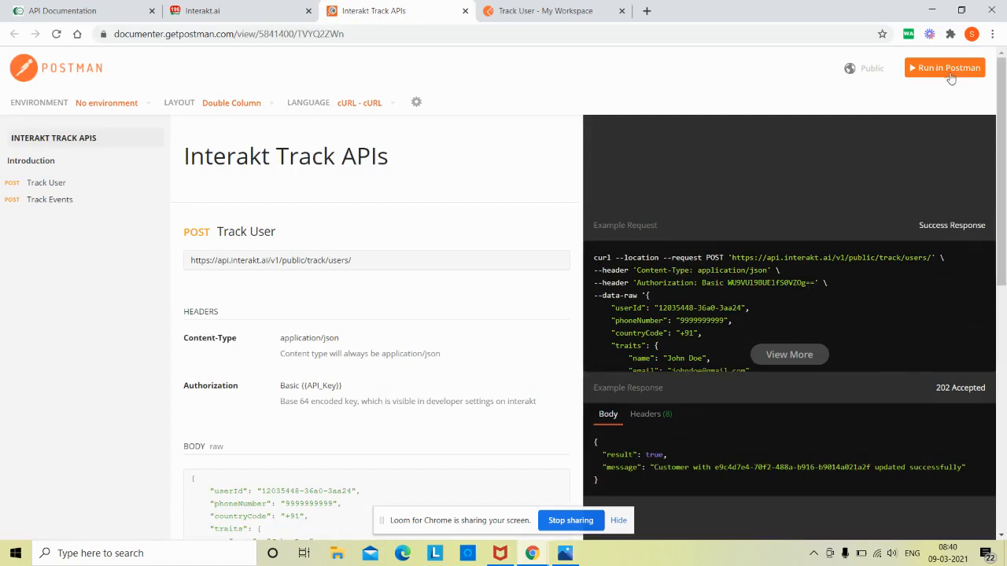
pyautogui.click(554, 10)
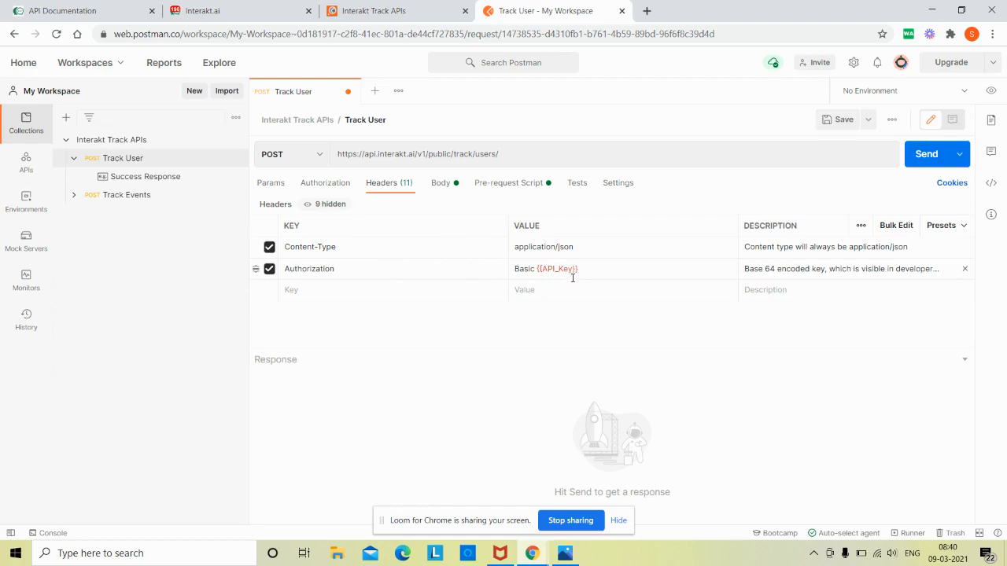
# Copy the secret key from Interakt's developer settings and paste it over {{API_Key}} in the Track User request's Authorization header
pyautogui.click(227, 9)
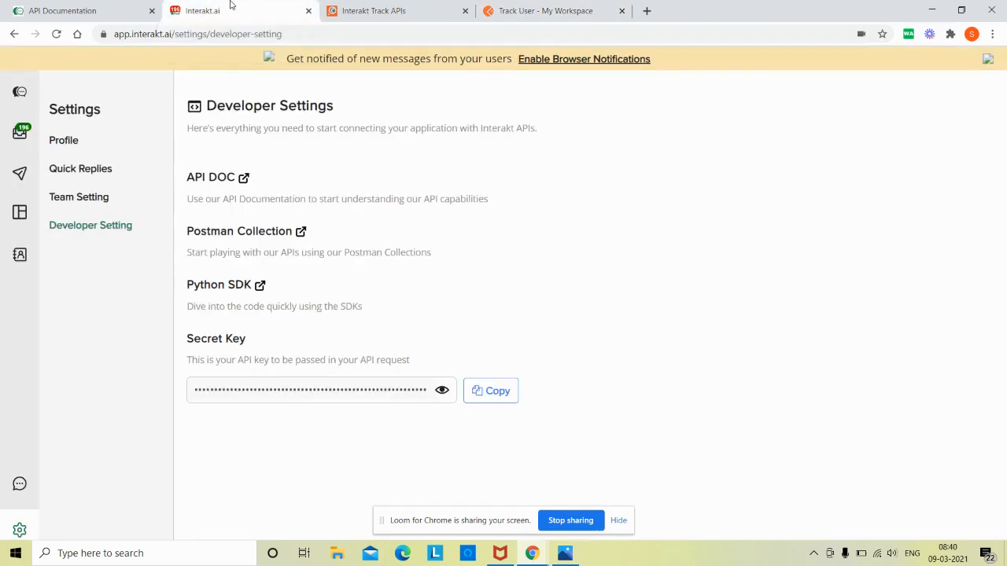
pyautogui.click(492, 390)
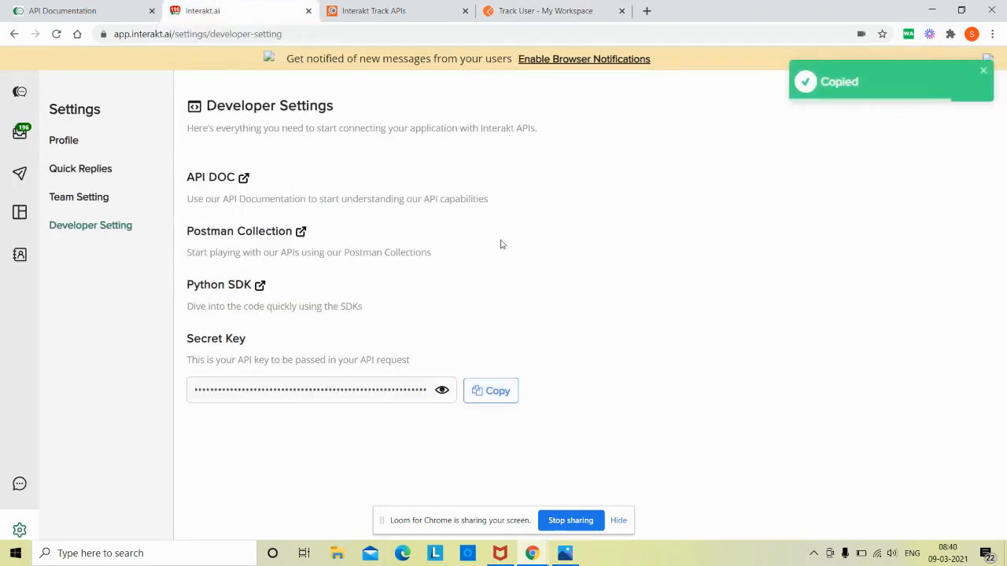
pyautogui.click(533, 10)
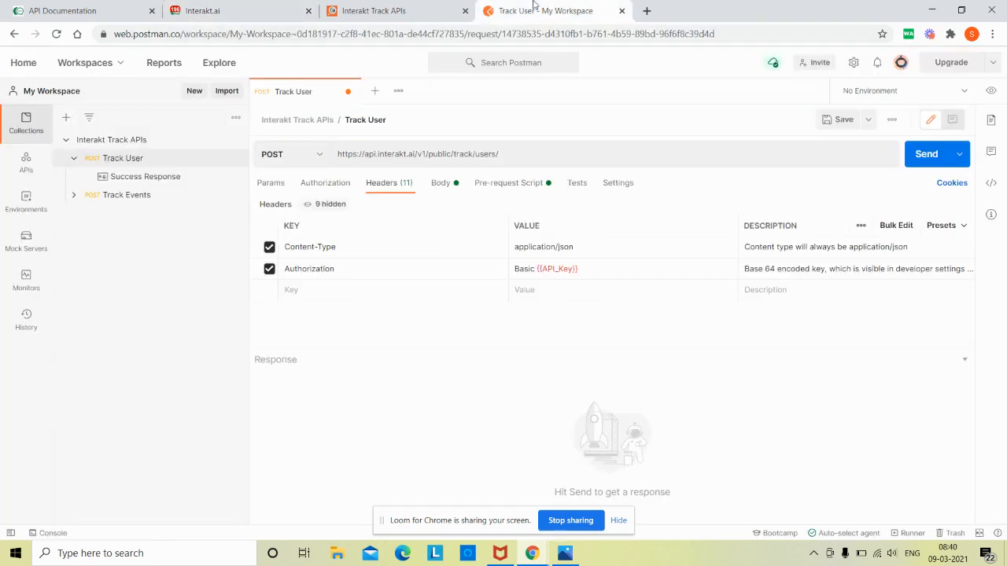
pyautogui.click(612, 267)
pyautogui.hotkey('shift', 'Left')
pyautogui.hotkey('shift', 'Left')
pyautogui.hotkey('shift', 'Left')
pyautogui.hotkey('shift', 'Left')
pyautogui.hotkey('shift', 'Left')
pyautogui.hotkey('shift', 'Left')
pyautogui.hotkey('shift', 'Left')
pyautogui.hotkey('shift', 'Left')
pyautogui.hotkey('shift', 'Left')
pyautogui.hotkey('shift', 'Left')
pyautogui.hotkey('shift', 'Left')
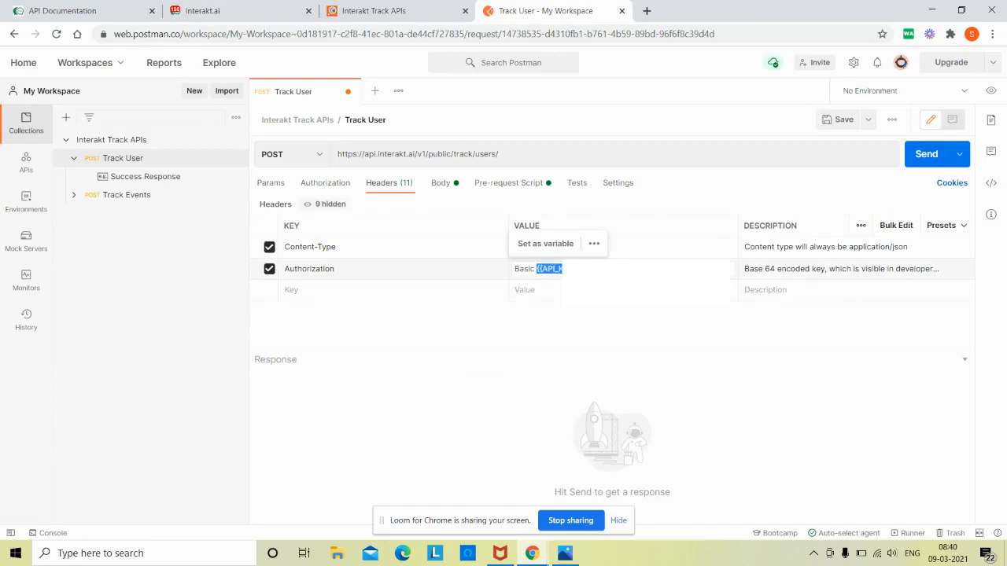
pyautogui.hotkey('ctrl', 'v')
# Remove the createdAt field and the comma before it from the Track User request's JSON body, and send the request
pyautogui.click(441, 182)
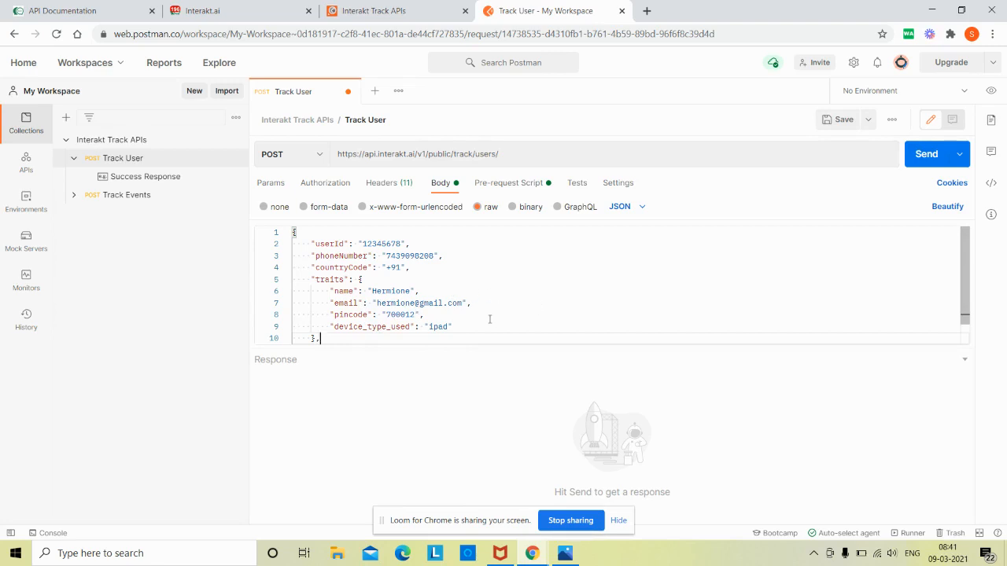
pyautogui.moveTo(490, 319); pyautogui.dragTo(636, 314)
pyautogui.press('Down')
pyautogui.press('Down')
pyautogui.press('Down')
pyautogui.press('Down')
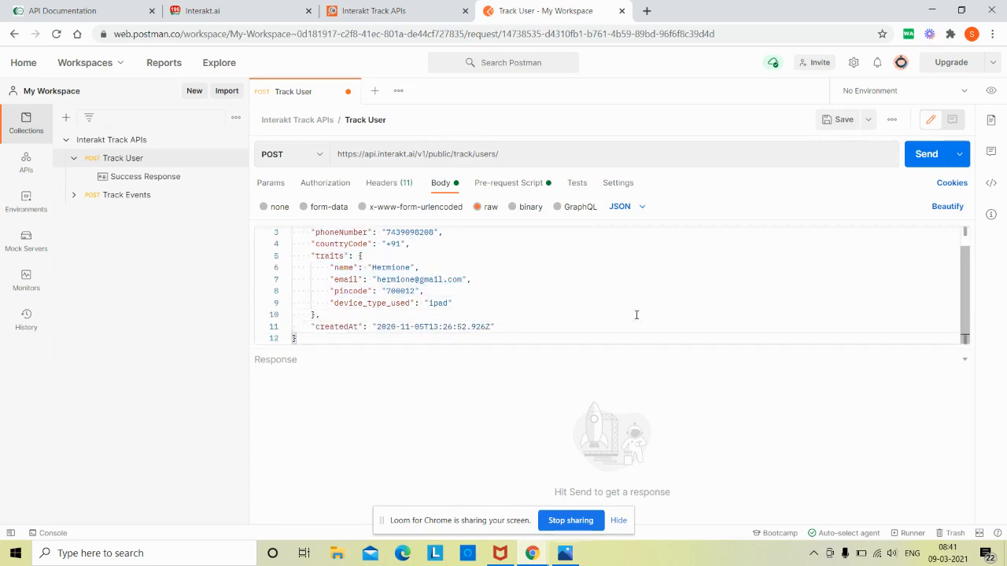
pyautogui.press('Up')
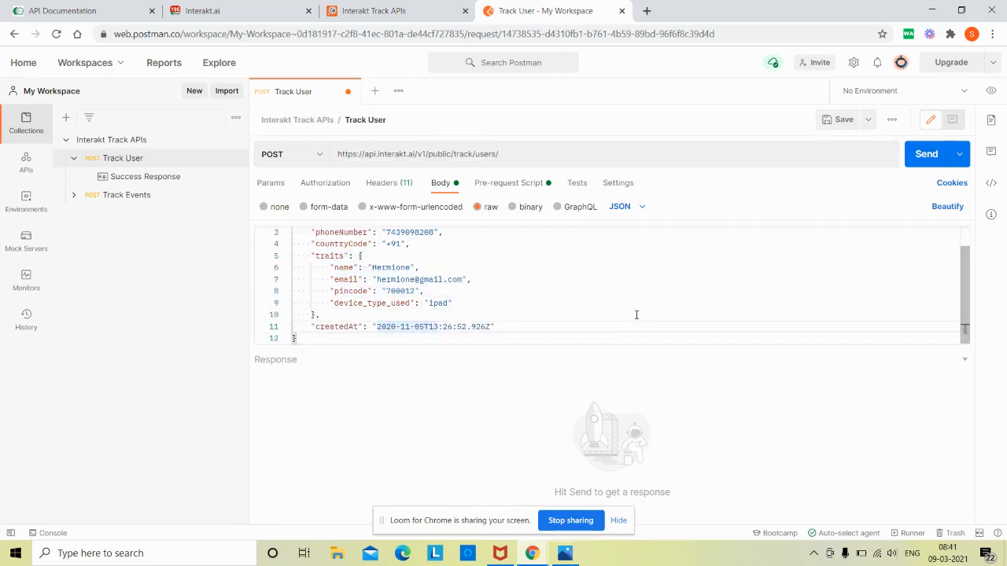
pyautogui.press('End')
pyautogui.hotkey('shift', 'Left')
pyautogui.hotkey('shift', 'Left')
pyautogui.hotkey('shift', 'Left')
pyautogui.hotkey('shift', 'Left')
pyautogui.hotkey('shift', 'Left')
pyautogui.hotkey('shift', 'Left')
pyautogui.hotkey('shift', 'Left')
pyautogui.hotkey('shift', 'Left')
pyautogui.hotkey('shift', 'Left')
pyautogui.hotkey('shift', 'Left')
pyautogui.hotkey('shift', 'Left')
pyautogui.hotkey('shift', 'Left')
pyautogui.hotkey('shift', 'Left')
pyautogui.hotkey('shift', 'Left')
pyautogui.hotkey('shift', 'Left')
pyautogui.hotkey('shift', 'Left')
pyautogui.hotkey('shift', 'Left')
pyautogui.hotkey('shift', 'Left')
pyautogui.hotkey('shift', 'Left')
pyautogui.hotkey('shift', 'Left')
pyautogui.hotkey('shift', 'Left')
pyautogui.hotkey('shift', 'Left')
pyautogui.hotkey('shift', 'Left')
pyautogui.hotkey('shift', 'Left')
pyautogui.hotkey('shift', 'Left')
pyautogui.hotkey('shift', 'Left')
pyautogui.hotkey('shift', 'Left')
pyautogui.hotkey('shift', 'Left')
pyautogui.hotkey('shift', 'Left')
pyautogui.hotkey('shift', 'Left')
pyautogui.hotkey('shift', 'Left')
pyautogui.hotkey('shift', 'Left')
pyautogui.hotkey('shift', 'Left')
pyautogui.hotkey('shift', 'Left')
pyautogui.hotkey('shift', 'Left')
pyautogui.hotkey('shift', 'Left')
pyautogui.hotkey('shift', 'Left')
pyautogui.hotkey('shift', 'Left')
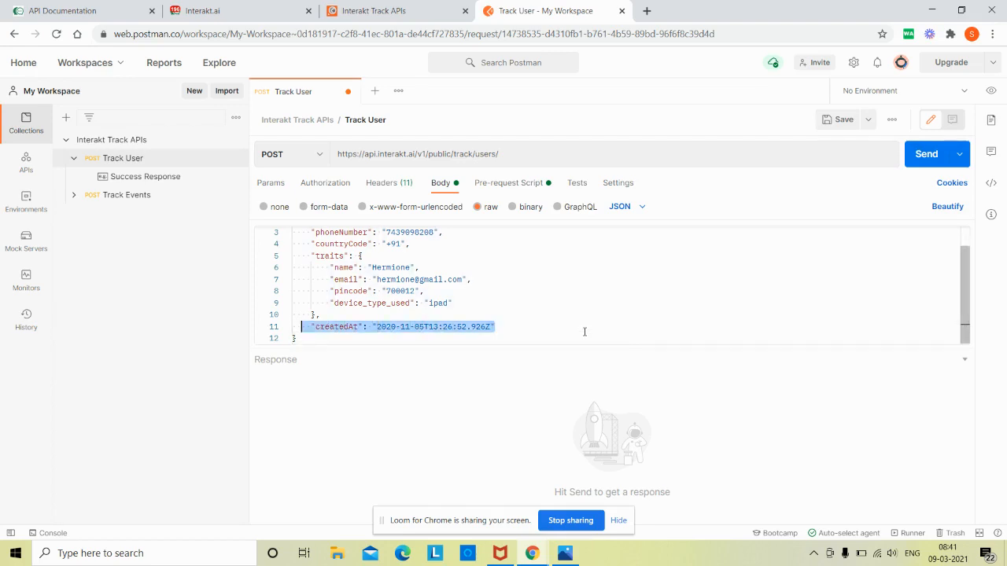
pyautogui.press('BackSpace')
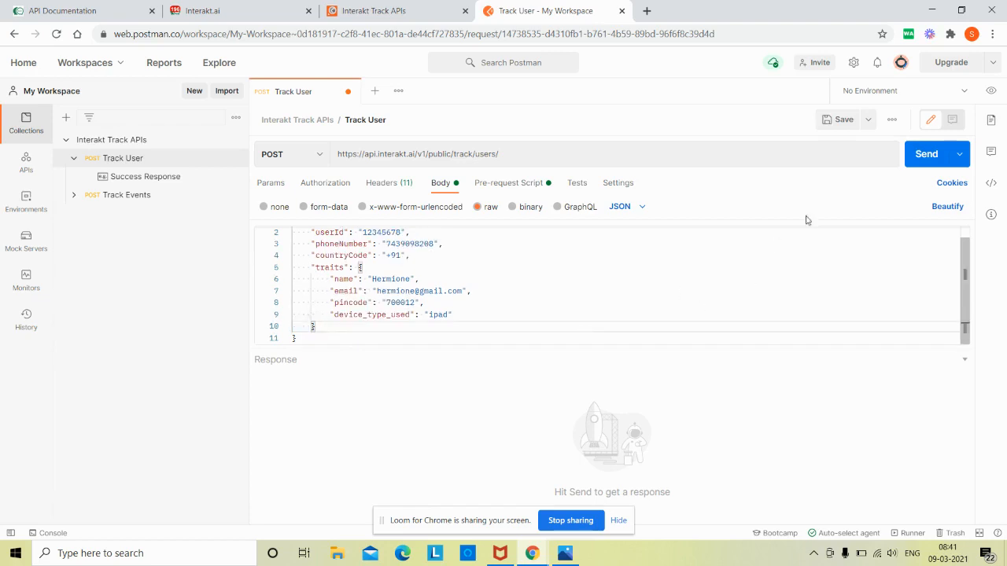
pyautogui.click(932, 155)
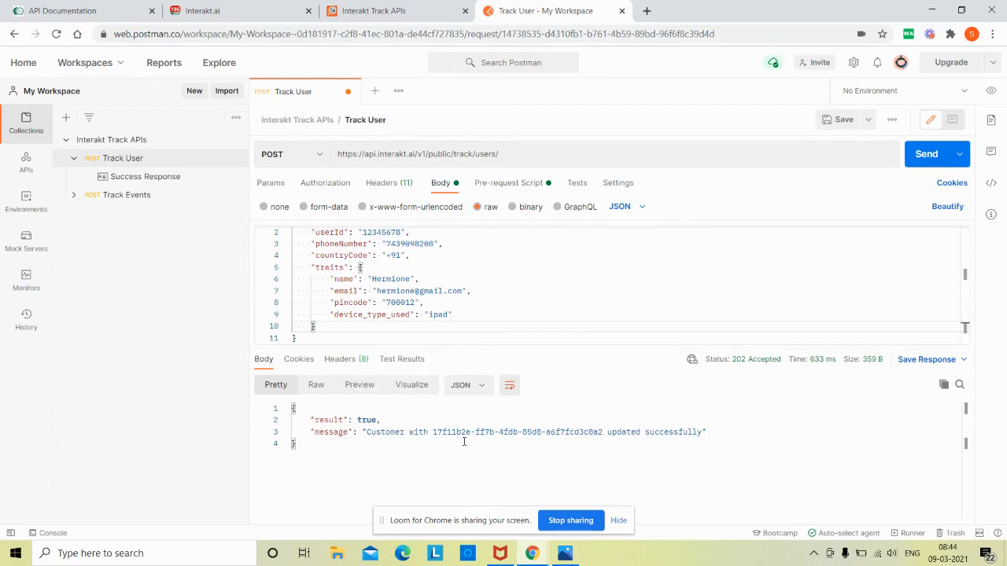
# Switch to Interakt, open the newly tracked contact, and examine its full personal details down to the pincode and device type traits
pyautogui.click(209, 6)
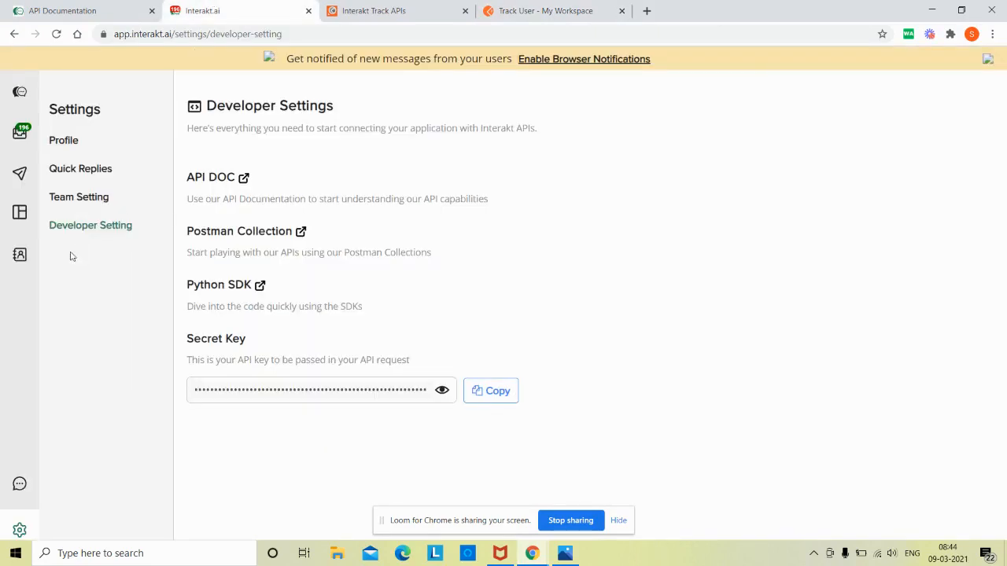
pyautogui.click(20, 254)
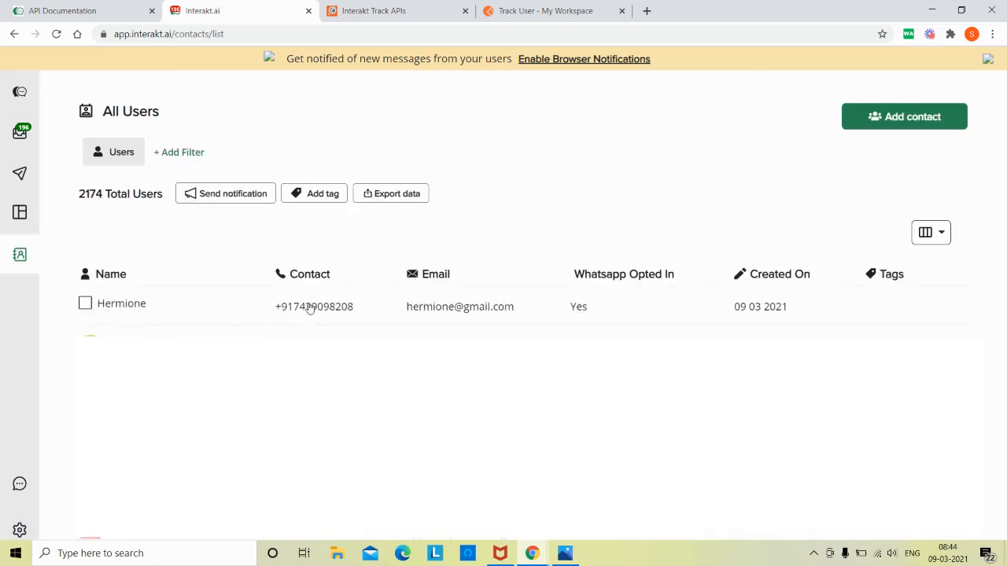
pyautogui.click(474, 317)
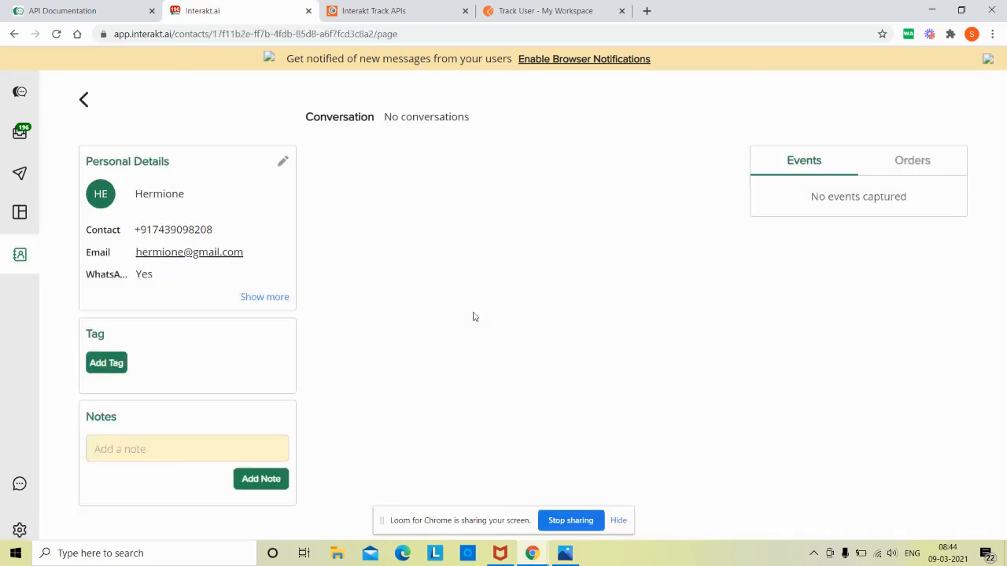
pyautogui.click(257, 301)
pyautogui.scroll(-1, 186, 410)
pyautogui.scroll(-4, 184, 411)
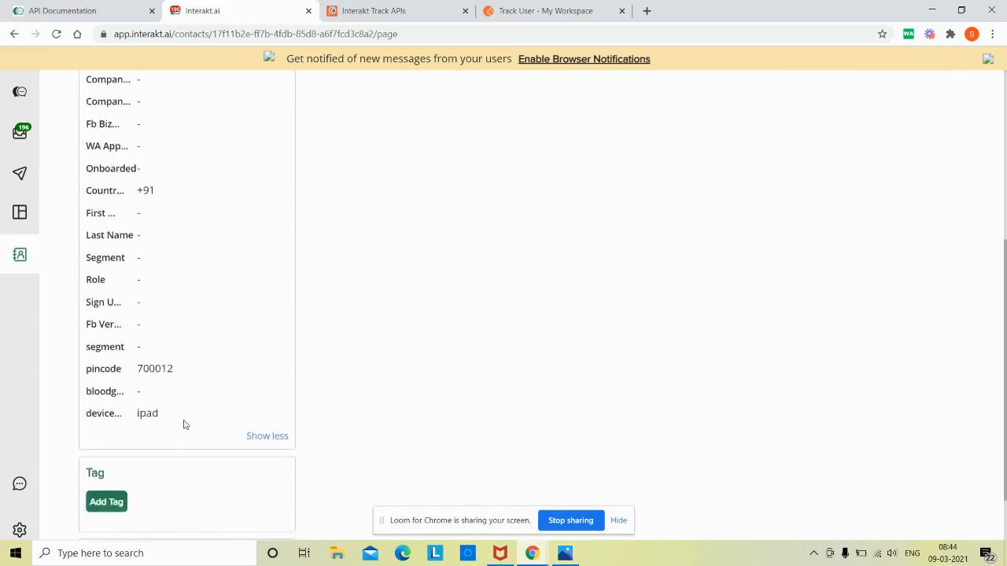
# Filter the Interakt users list to contacts whose device_type_used is ipad
pyautogui.click(22, 260)
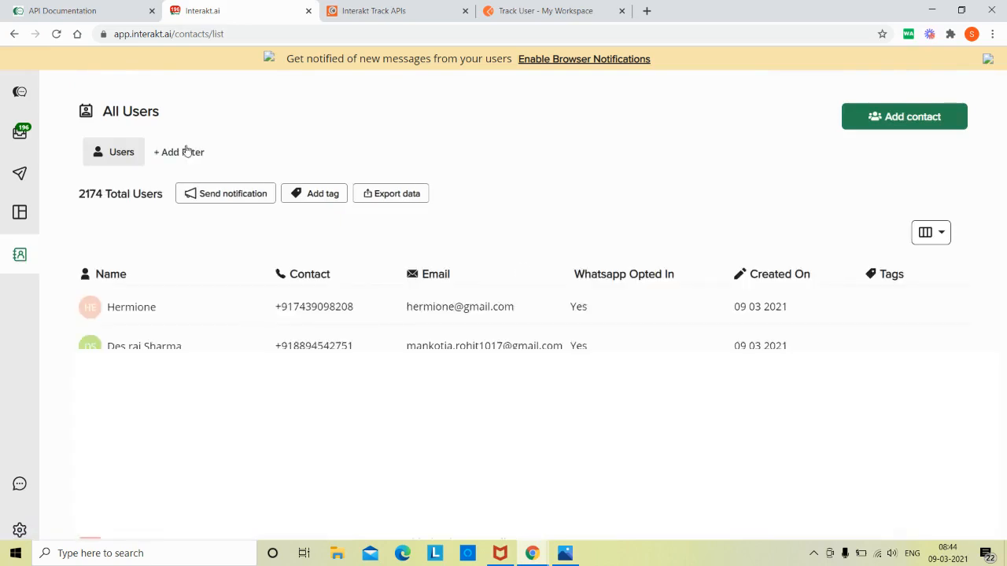
pyautogui.click(186, 151)
pyautogui.write('dev')
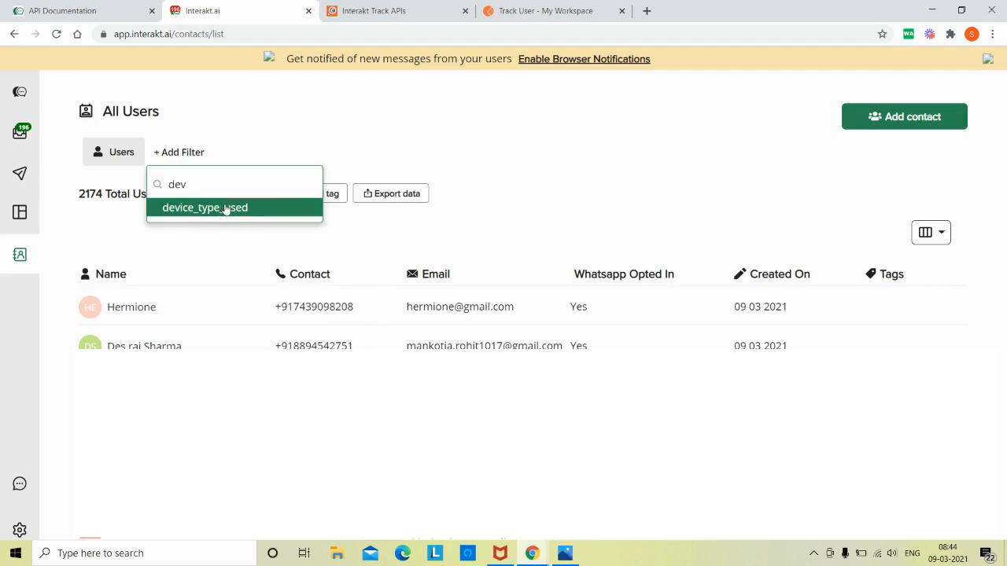
pyautogui.click(226, 208)
pyautogui.click(226, 206)
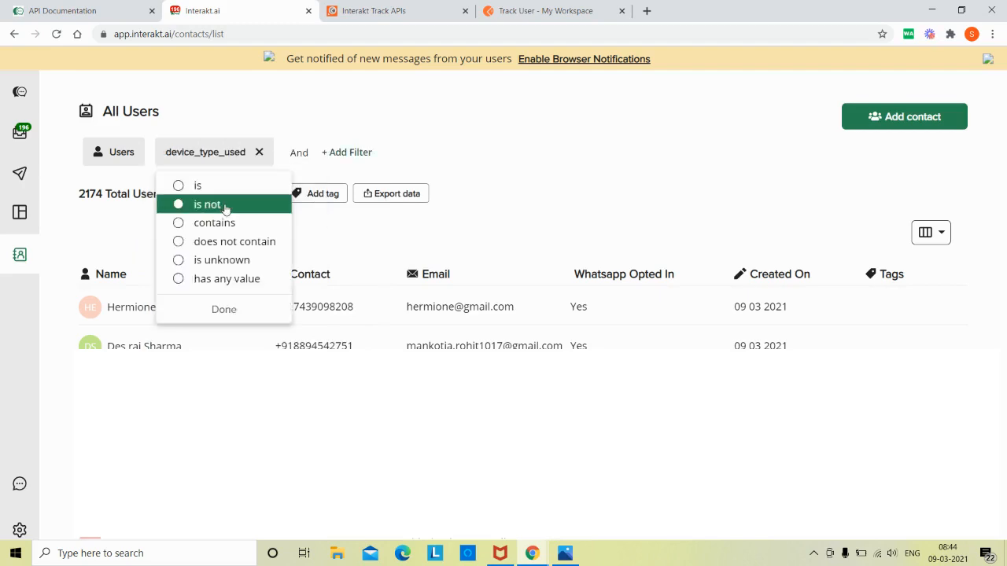
pyautogui.click(227, 223)
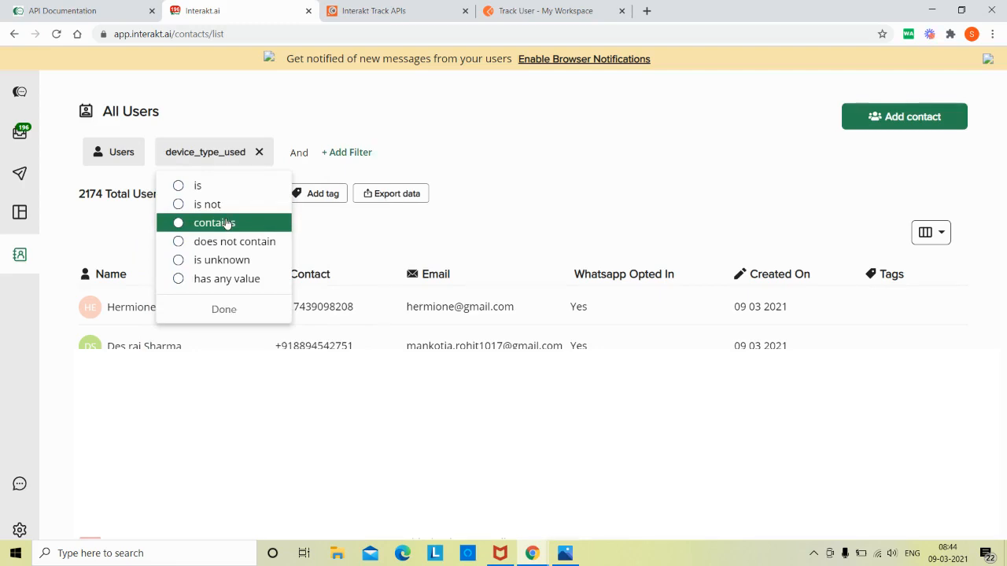
pyautogui.click(217, 186)
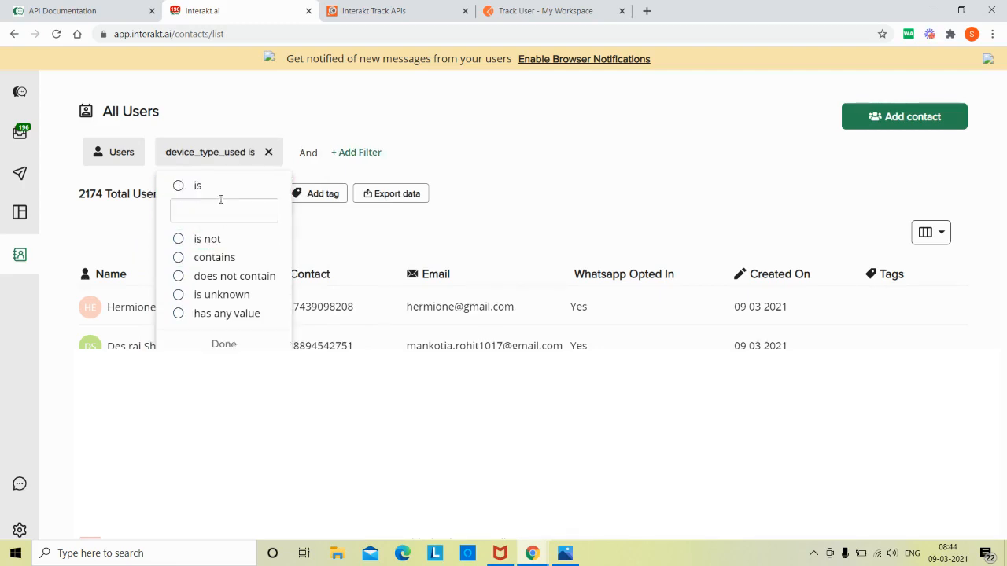
pyautogui.write('ipad')
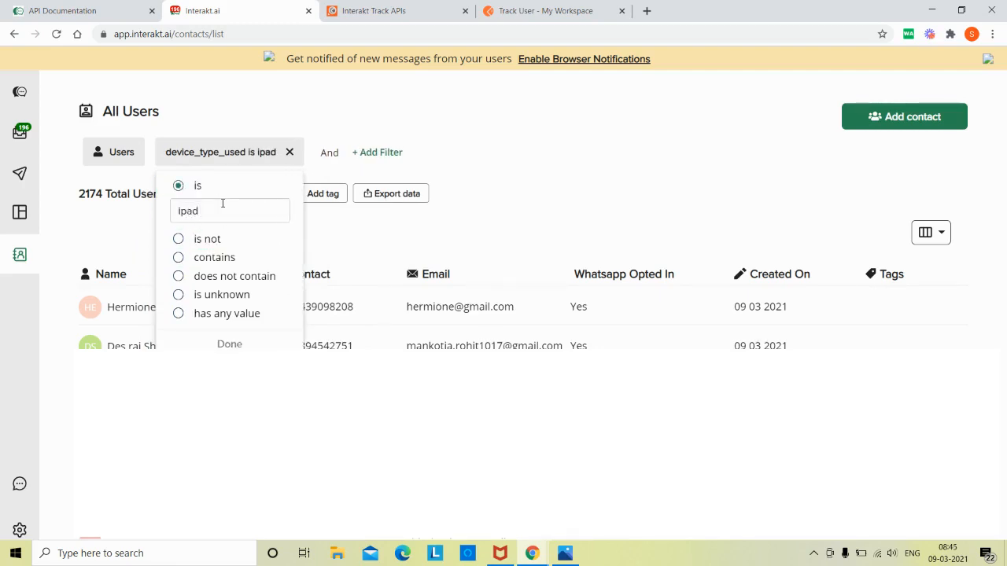
pyautogui.click(229, 344)
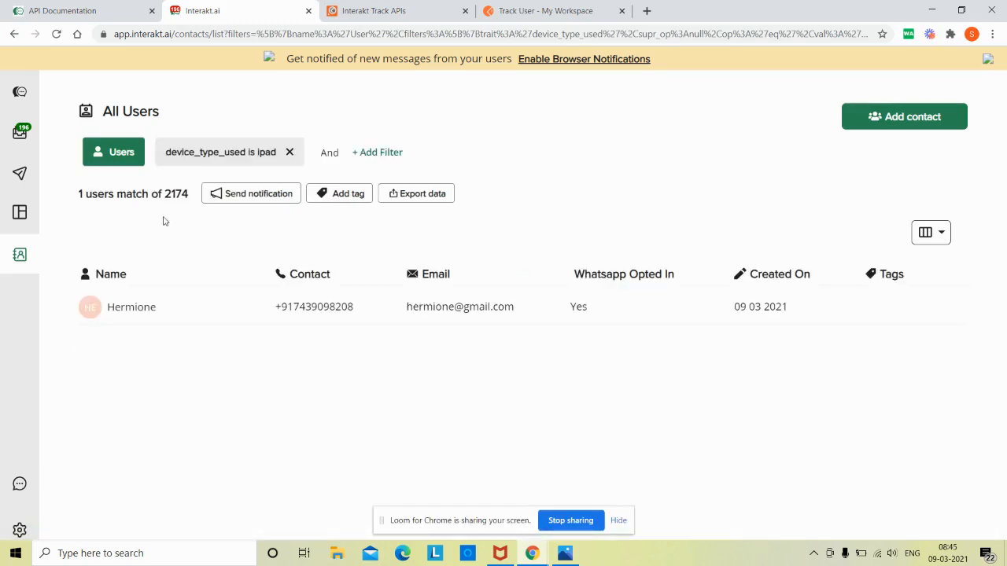
# Switch to Postman and append 123 to the username part of the email trait in the Track User body
pyautogui.click(545, 11)
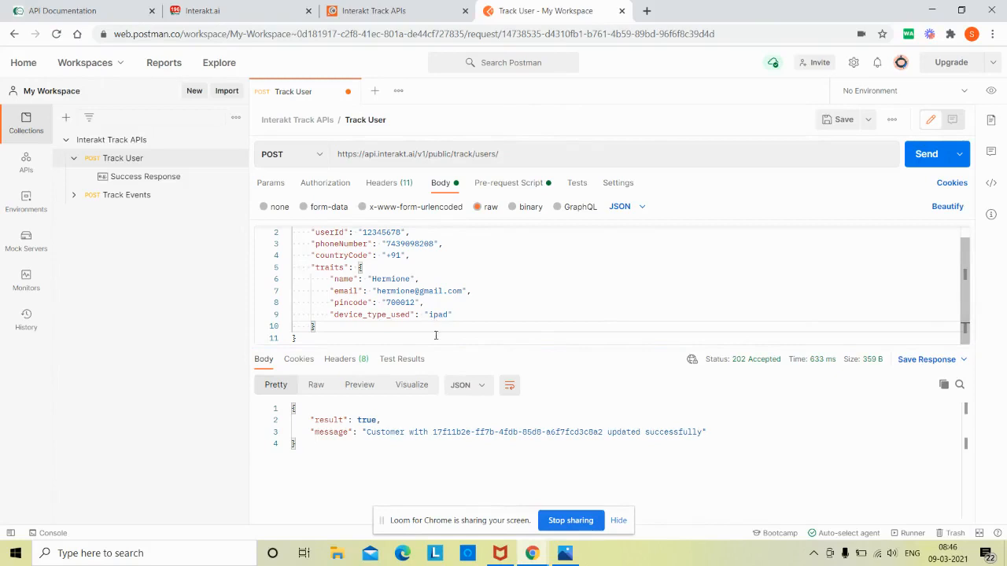
pyautogui.click(415, 291)
pyautogui.write('123')
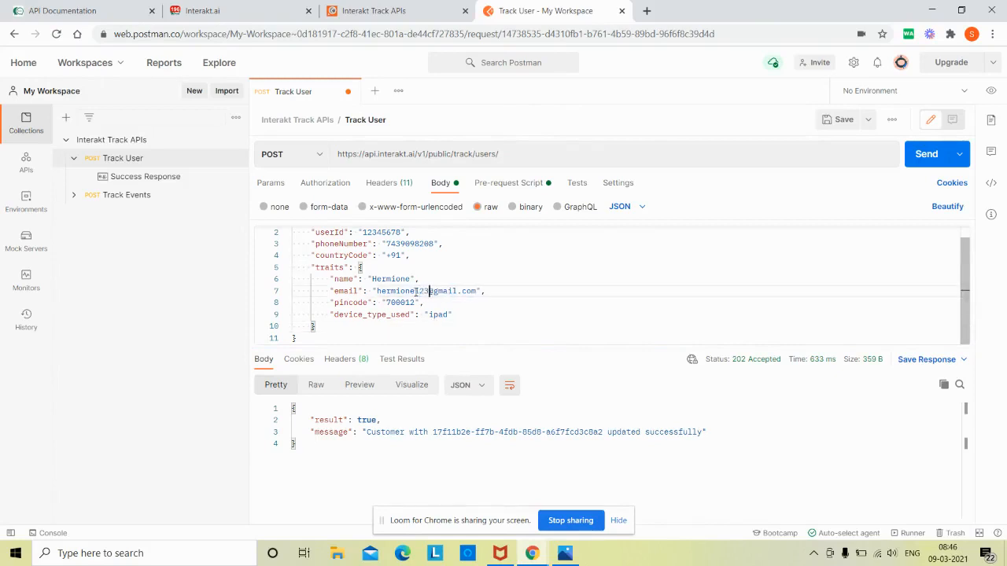
# Add an "age" trait with the value "15" below the email trait and send the Track User request
pyautogui.click(499, 292)
pyautogui.press('Return')
pyautogui.write('"ag')
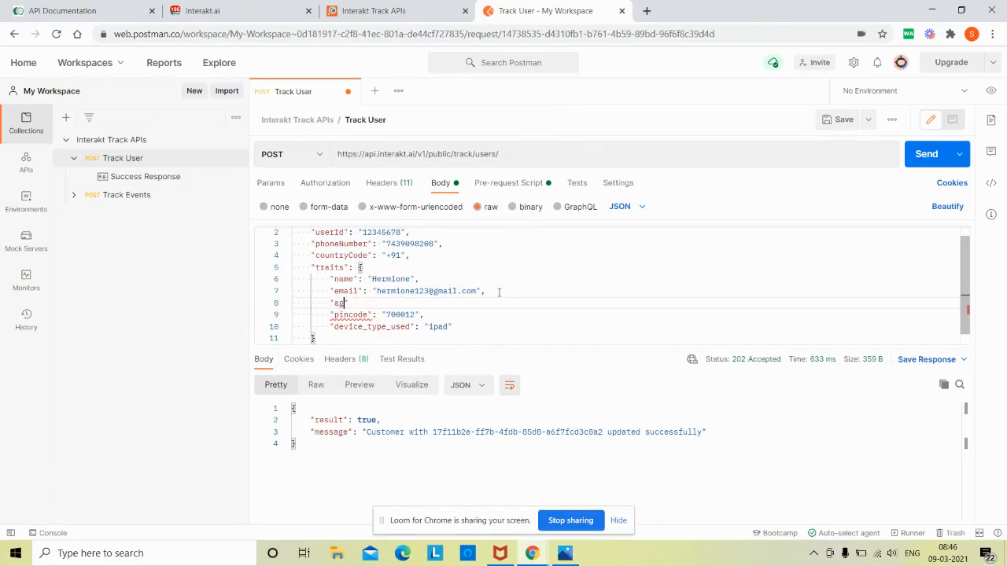
pyautogui.write('e": "15",')
pyautogui.scroll(-1, 498, 291)
pyautogui.click(922, 157)
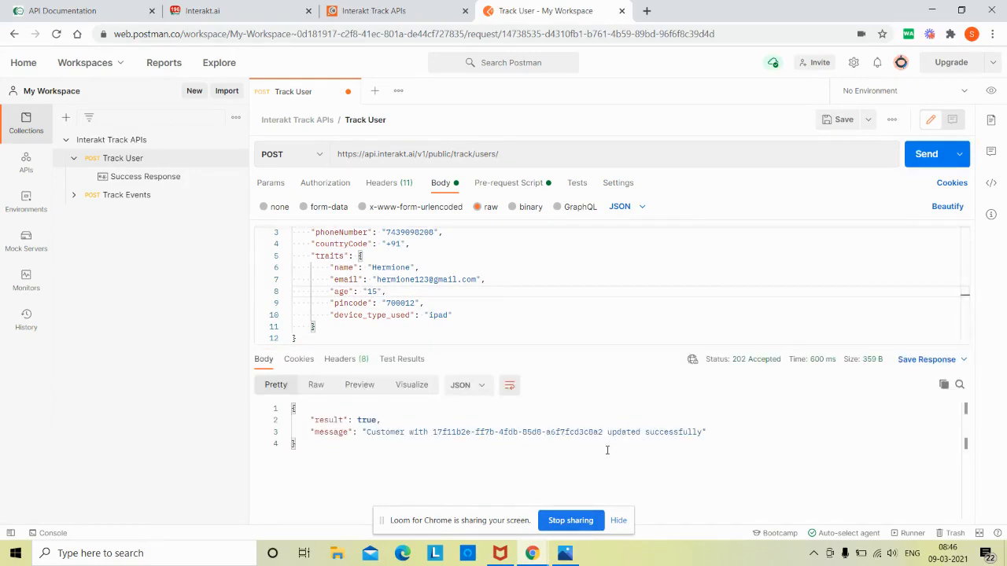
# Switch to Interakt, reopen the filtered contact, and check its expanded personal details for the updated email and age
pyautogui.click(215, 5)
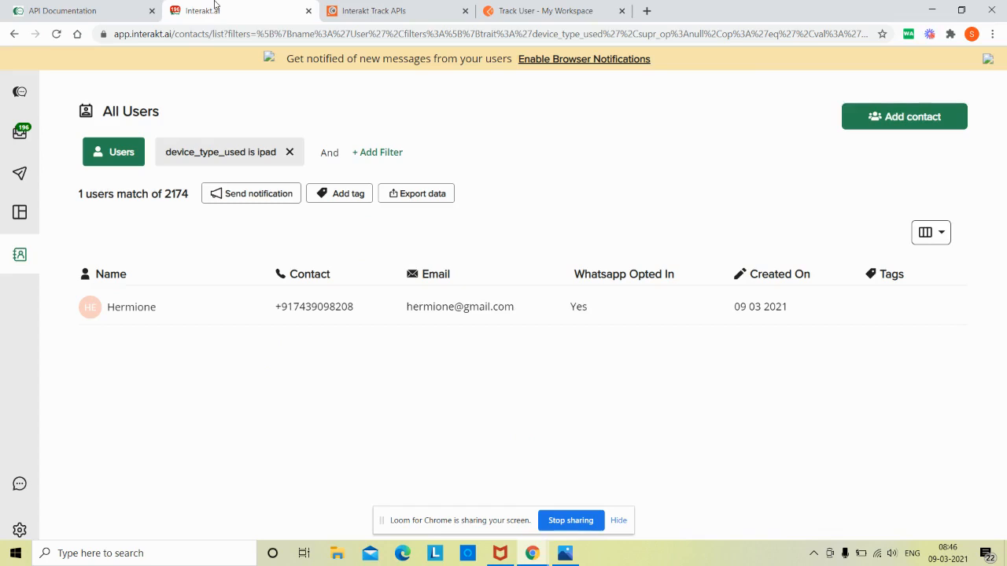
pyautogui.click(410, 308)
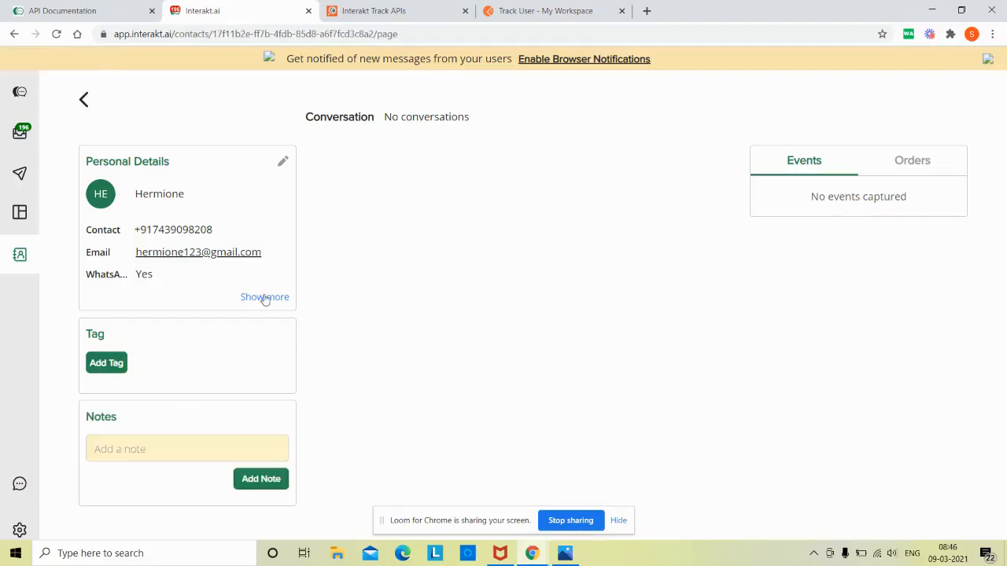
pyautogui.click(264, 297)
pyautogui.scroll(-4, 265, 297)
pyautogui.scroll(1, 265, 299)
pyautogui.scroll(3, 265, 298)
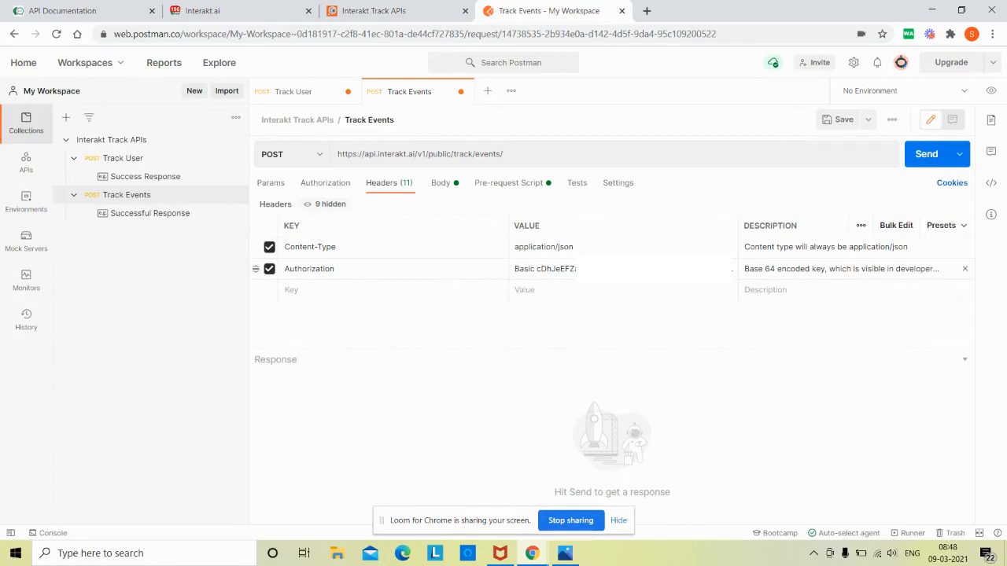
# Review the Track Events request's JSON body for the Product Added To Cart event and send the request
pyautogui.click(440, 182)
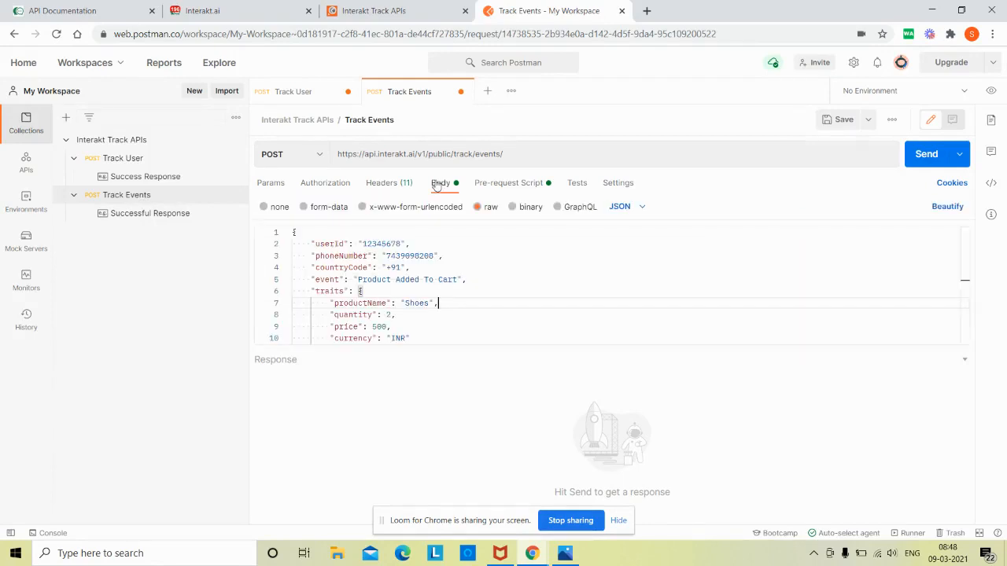
pyautogui.click(372, 243)
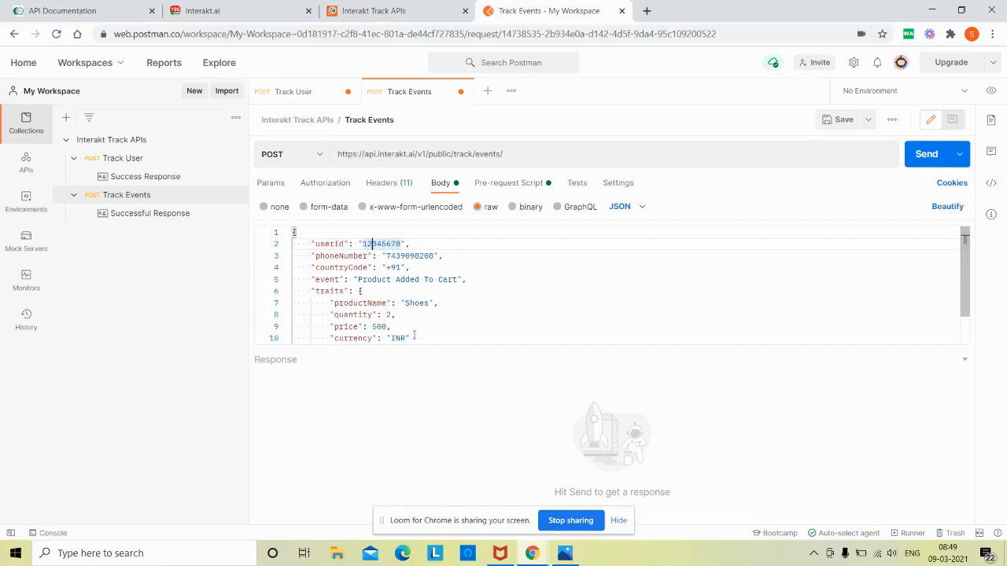
pyautogui.scroll(-1, 414, 336)
pyautogui.click(508, 327)
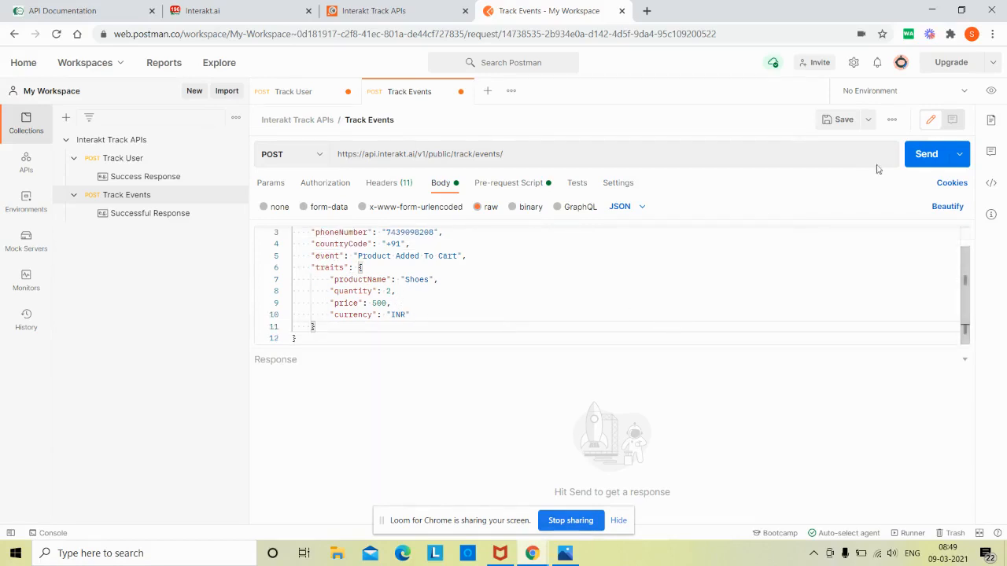
pyautogui.click(925, 155)
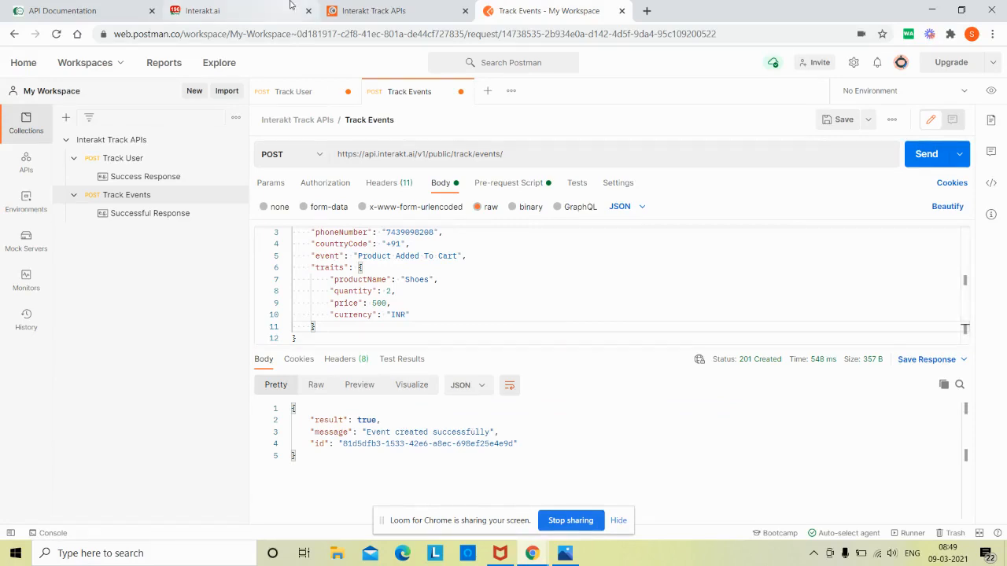
# Switch to Interakt, open the updated contact from the contacts list, and expand its Product Added To Cart event to check the traits
pyautogui.click(203, 11)
pyautogui.click(18, 260)
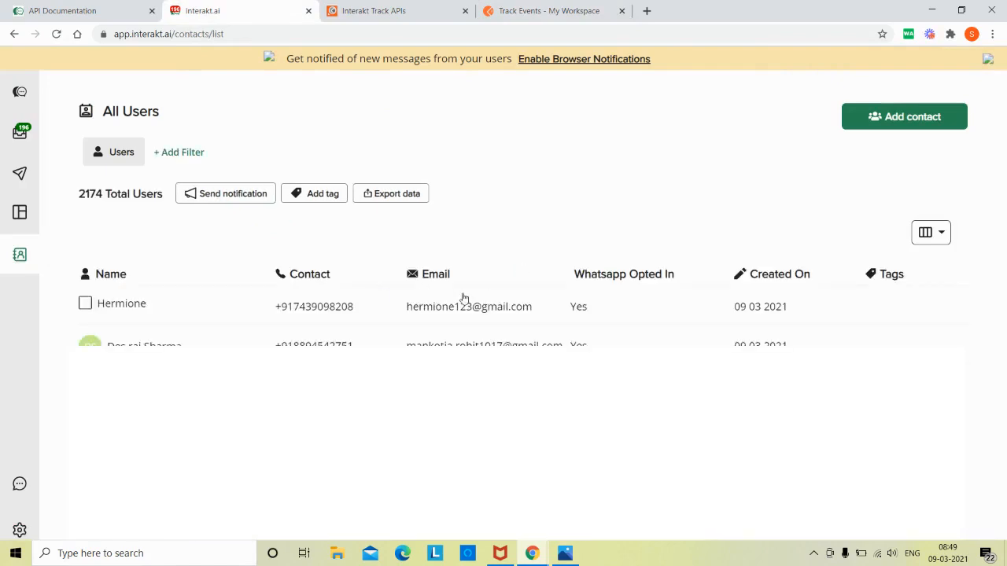
pyautogui.click(463, 299)
pyautogui.click(836, 202)
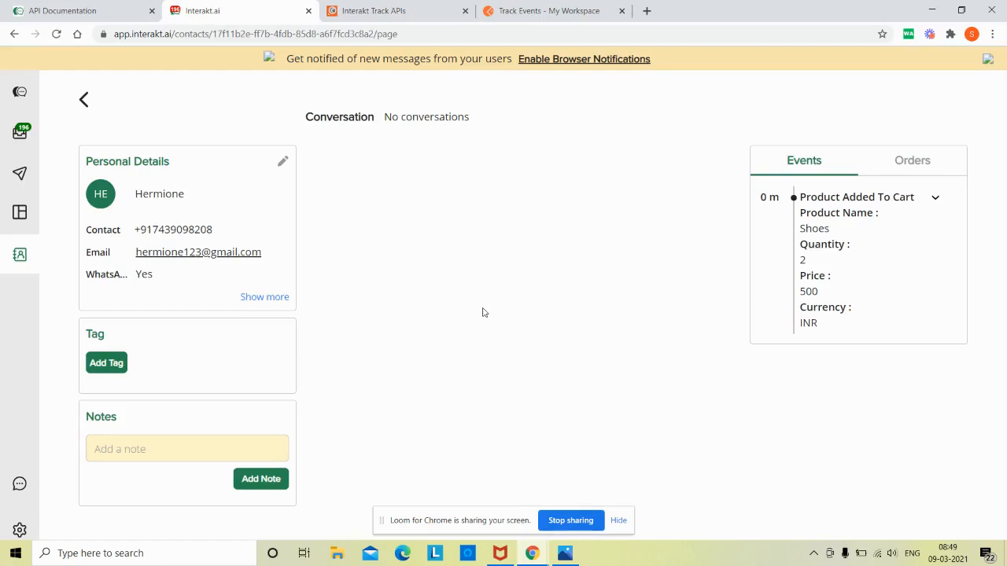
# Filter the contacts list to users whose Product Added To Cart productName has any value
pyautogui.click(21, 270)
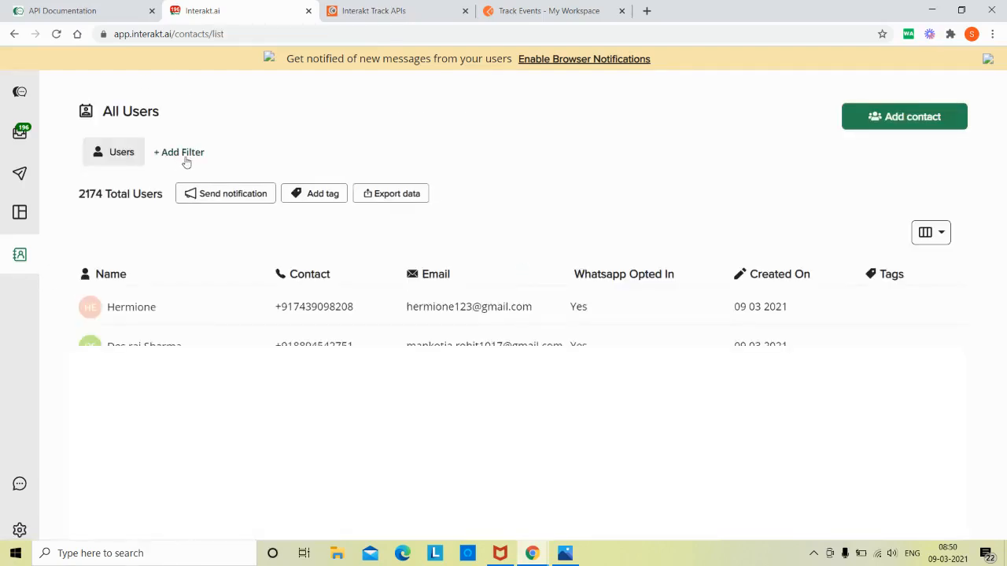
pyautogui.click(186, 158)
pyautogui.write('pr')
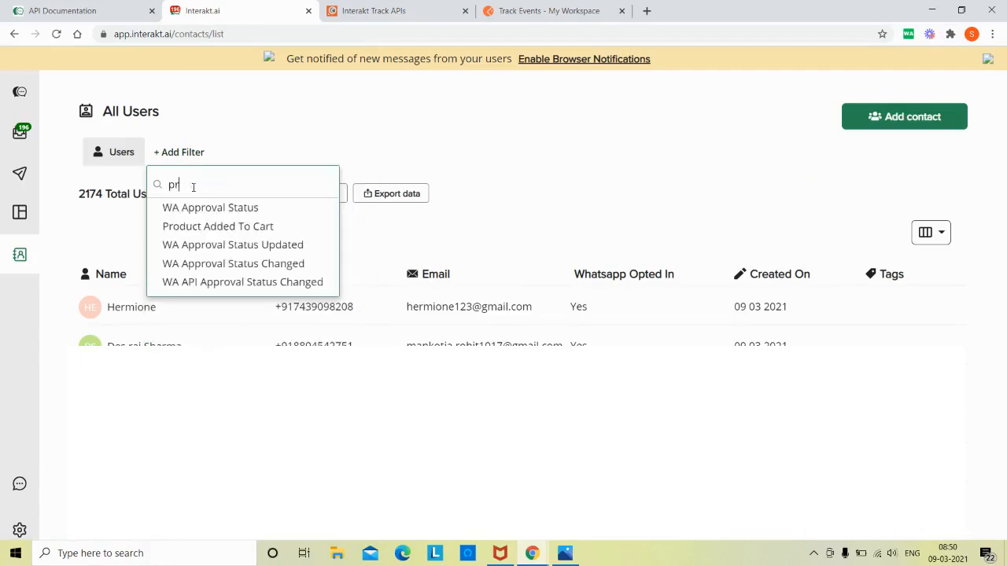
pyautogui.write('po')
pyautogui.press('BackSpace')
pyautogui.press('BackSpace')
pyautogui.write('od')
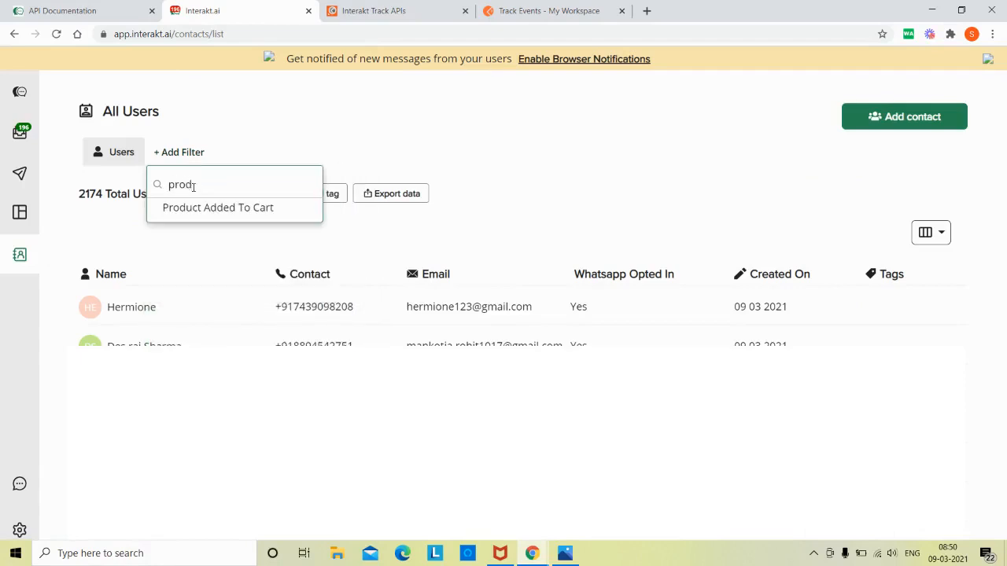
pyautogui.click(268, 206)
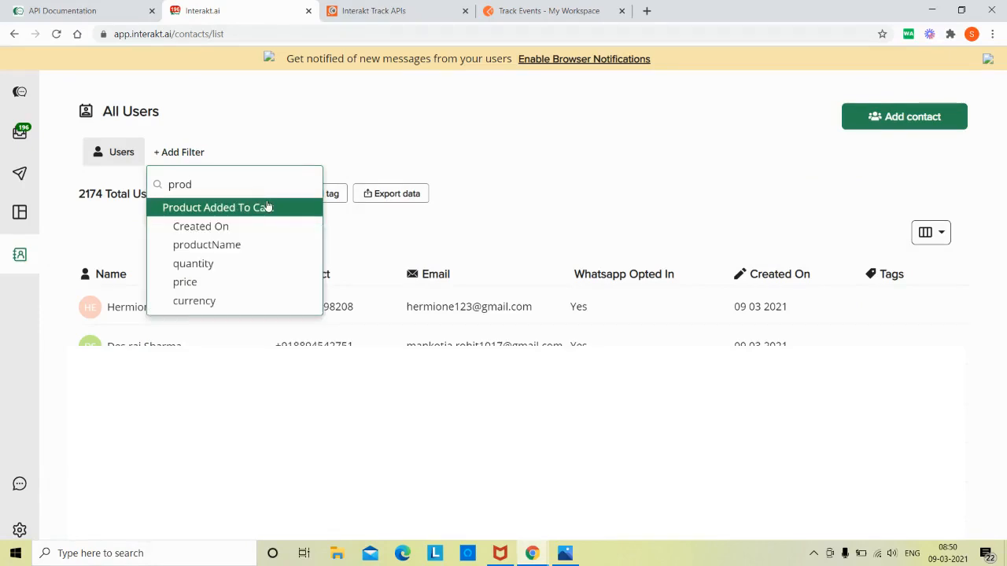
pyautogui.click(241, 247)
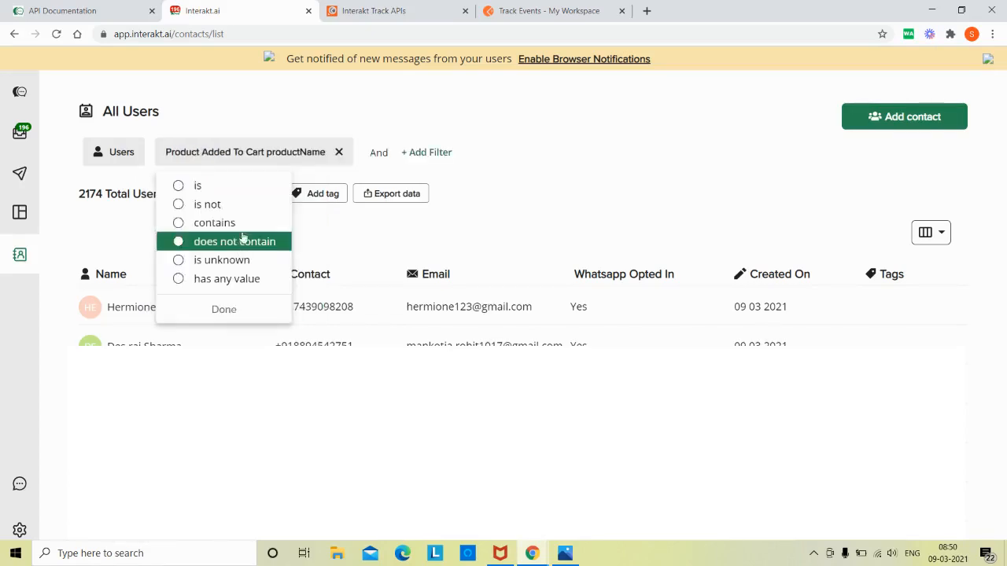
pyautogui.click(246, 279)
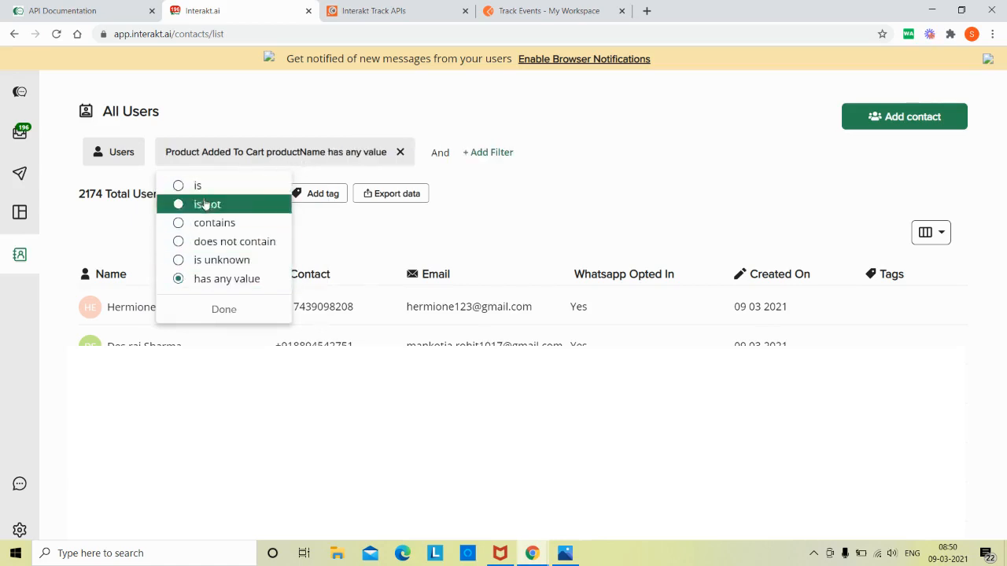
pyautogui.click(253, 312)
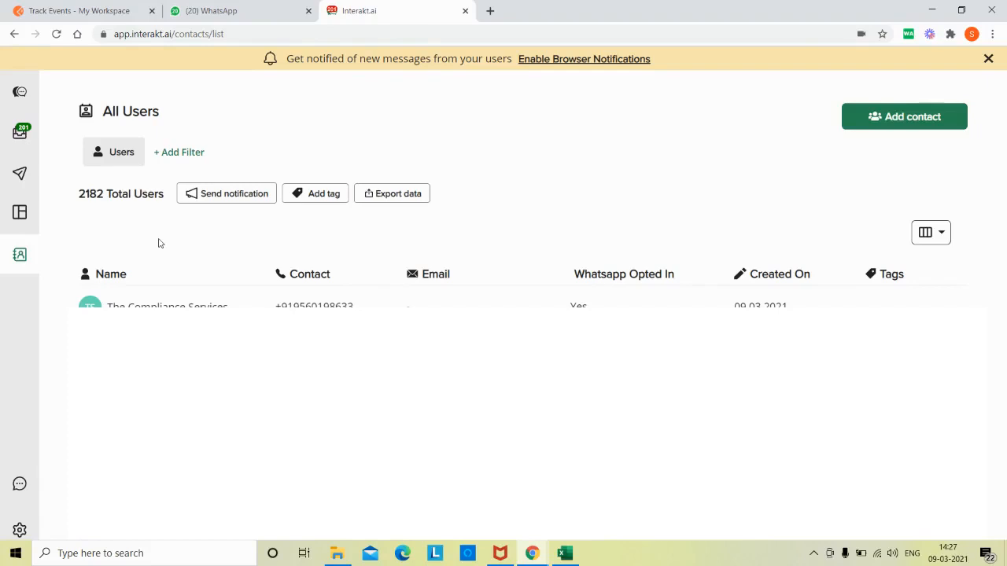
# Create a new notification campaign from scratch and name it test9march
pyautogui.click(19, 175)
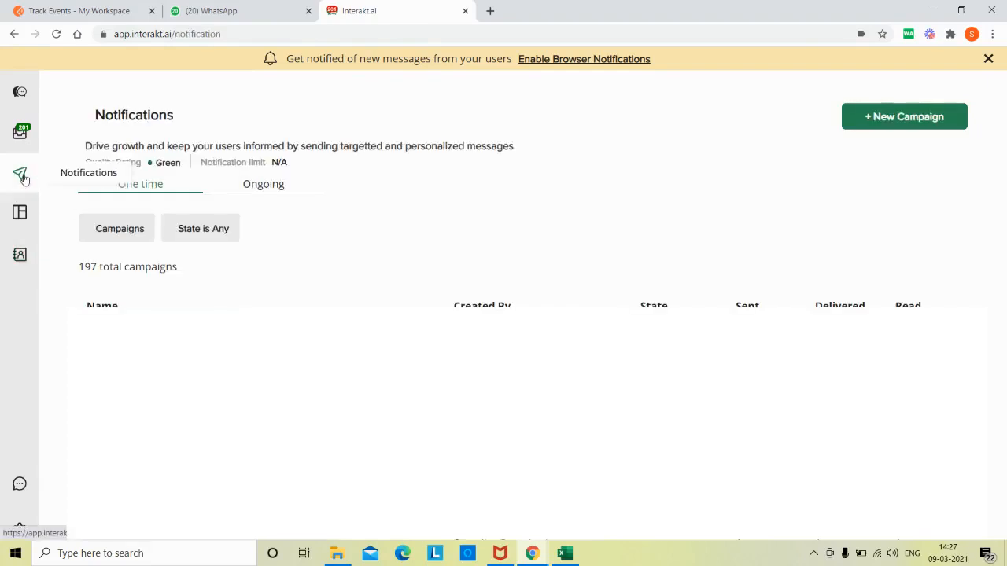
pyautogui.click(909, 122)
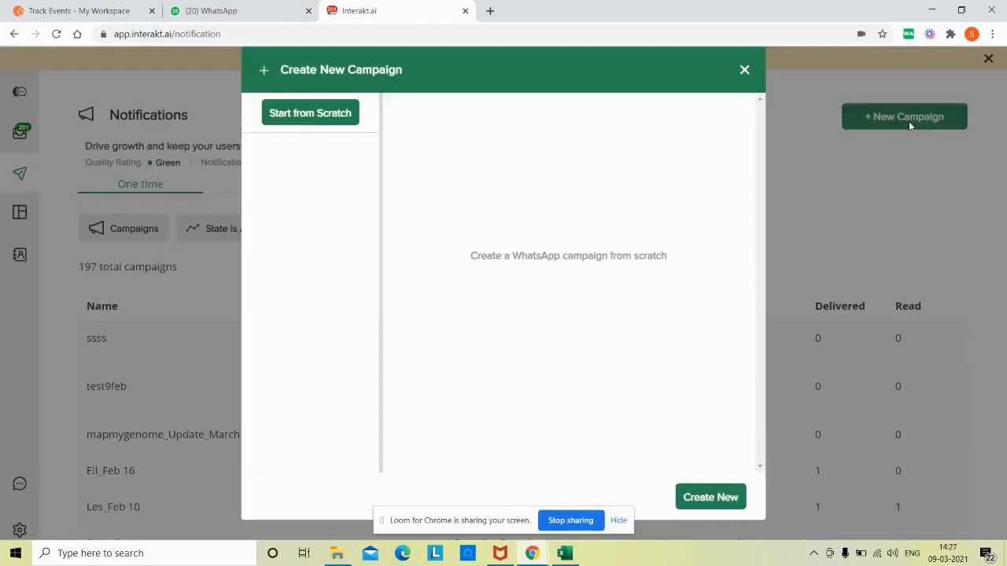
pyautogui.click(338, 121)
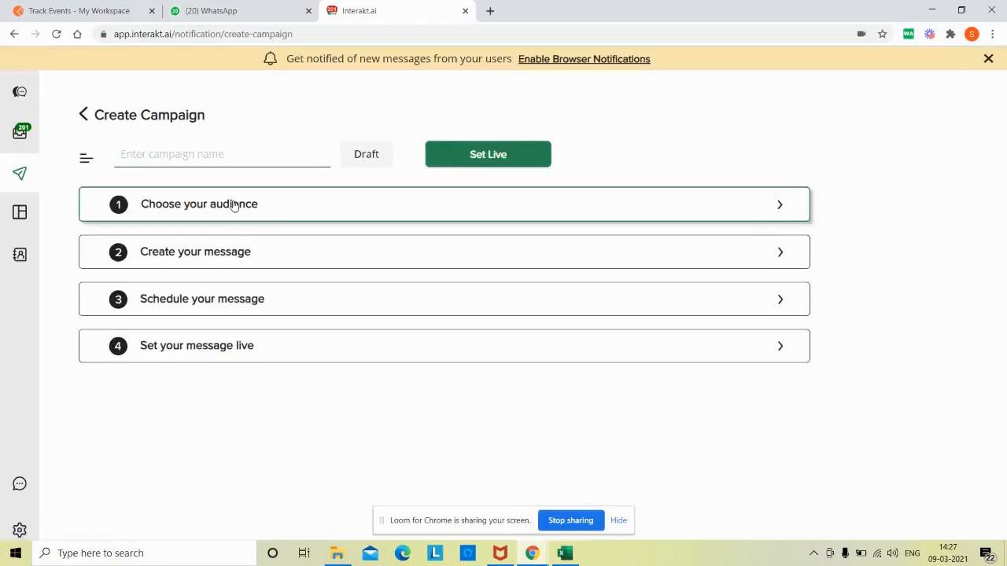
pyautogui.write('tes')
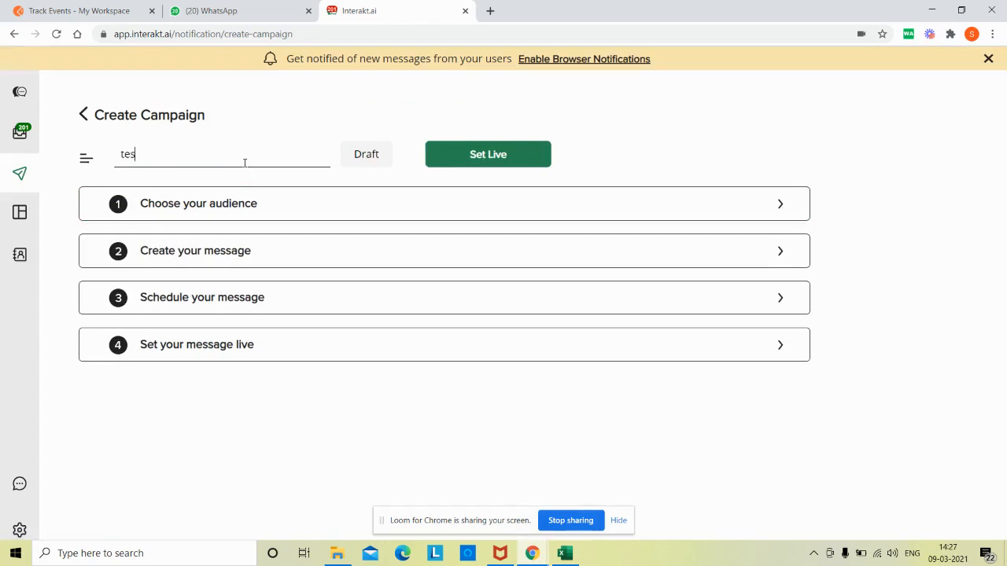
pyautogui.write('t9march')
# Set the campaign audience to an ongoing notification for users whose Product Added To Cart productName has any value
pyautogui.click(255, 200)
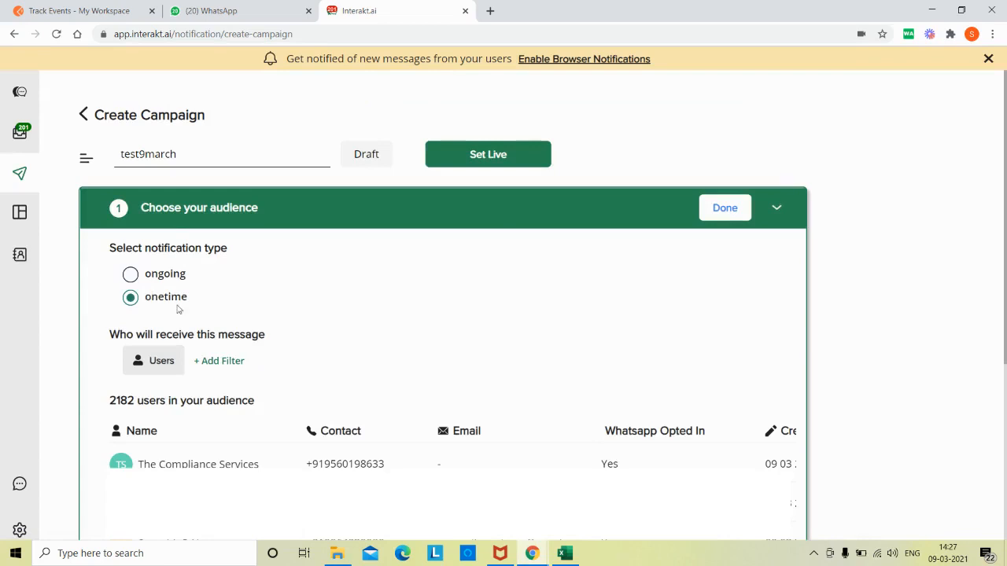
pyautogui.click(130, 273)
pyautogui.scroll(-1, 130, 274)
pyautogui.scroll(-1, 443, 298)
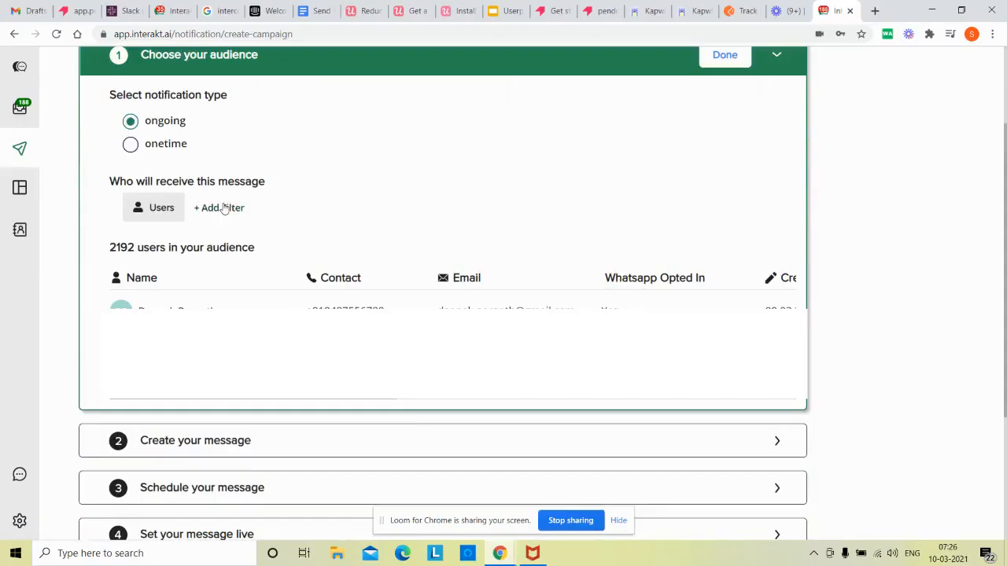
pyautogui.click(224, 208)
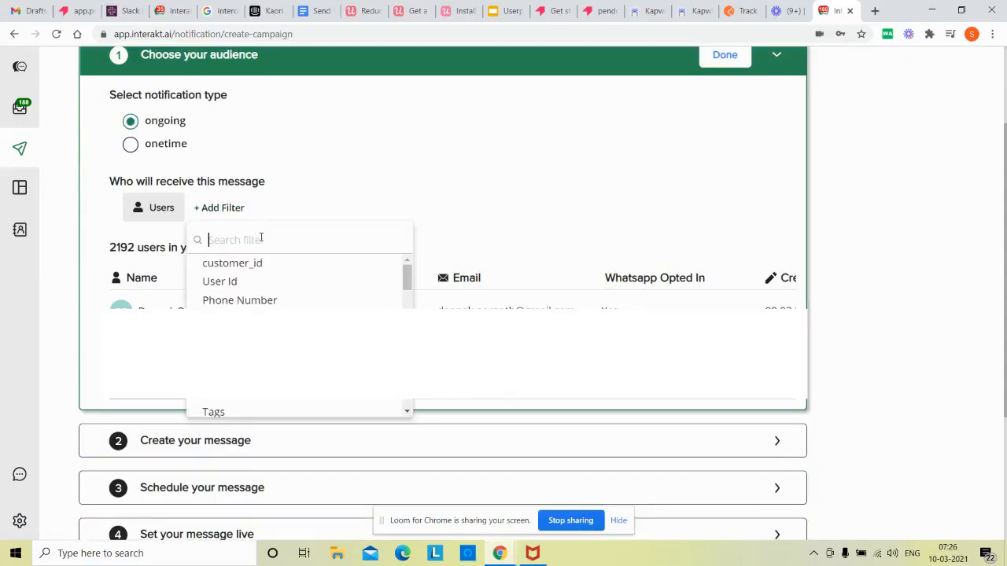
pyautogui.write('produ')
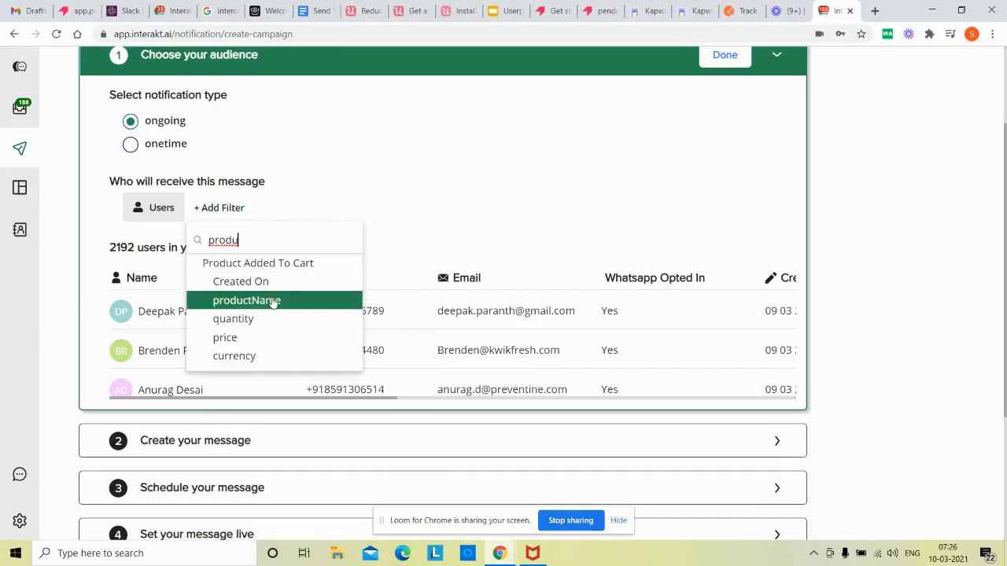
pyautogui.click(272, 302)
pyautogui.click(250, 335)
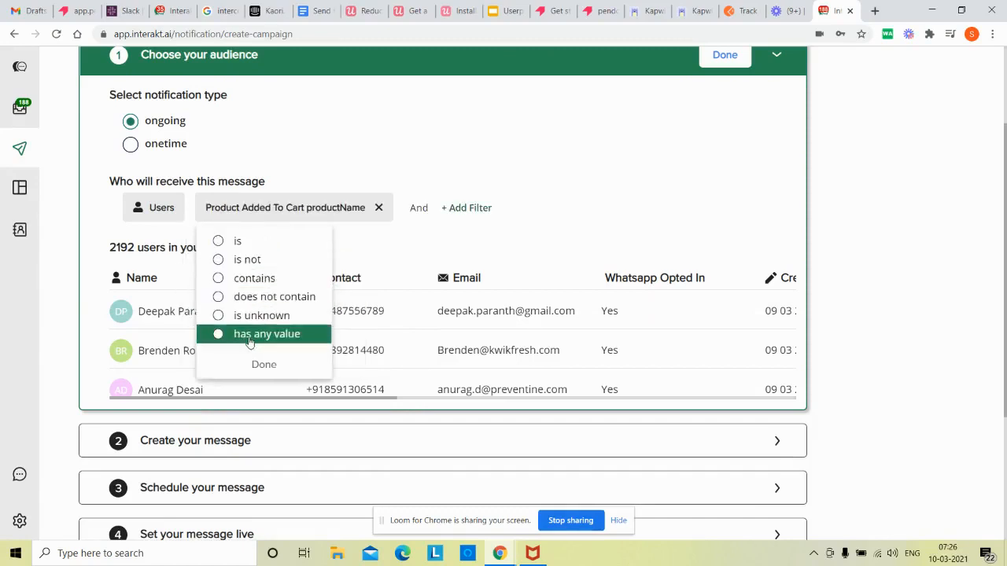
pyautogui.click(257, 360)
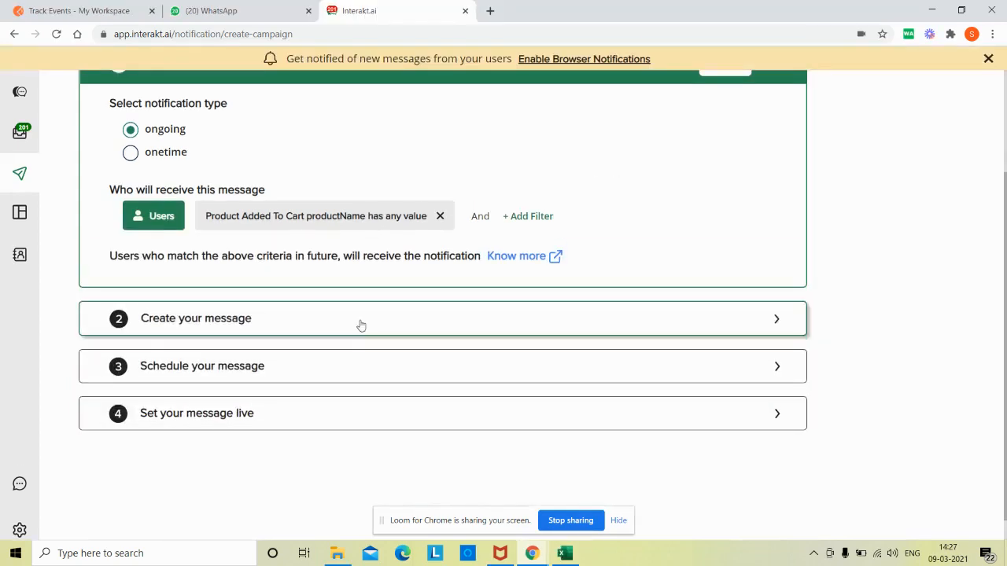
# Use the "cart update (English)" template as the campaign's message
pyautogui.click(361, 325)
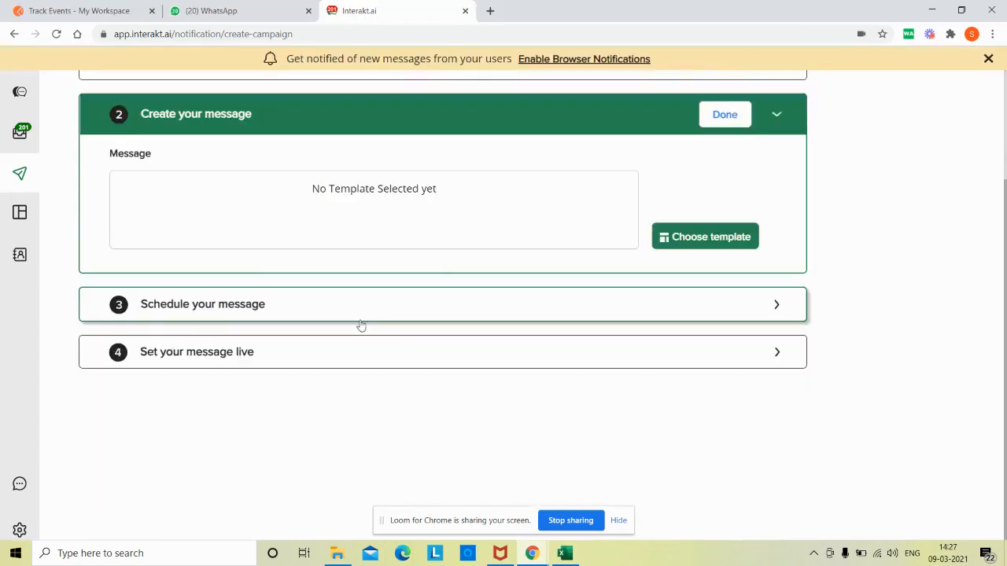
pyautogui.click(710, 243)
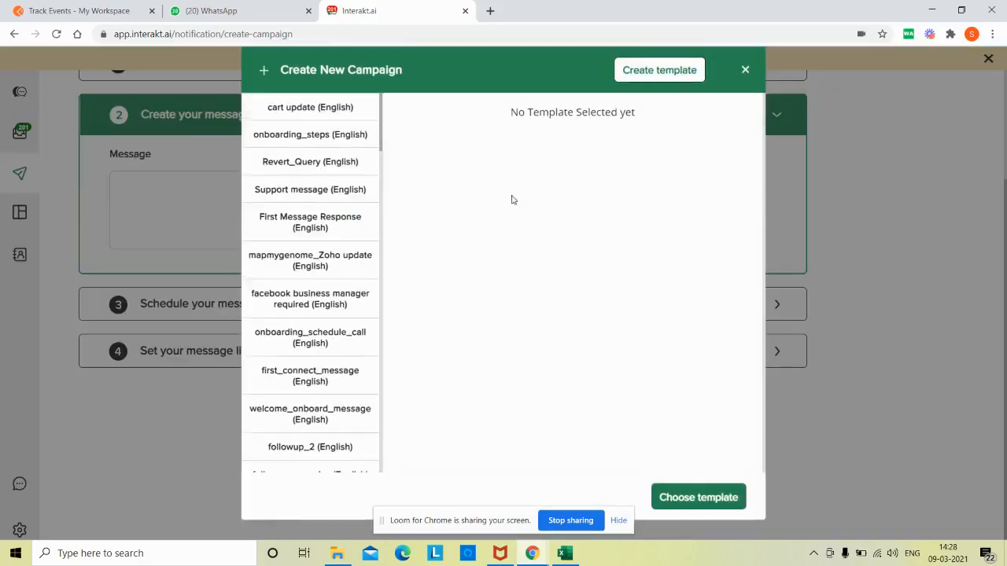
pyautogui.click(310, 107)
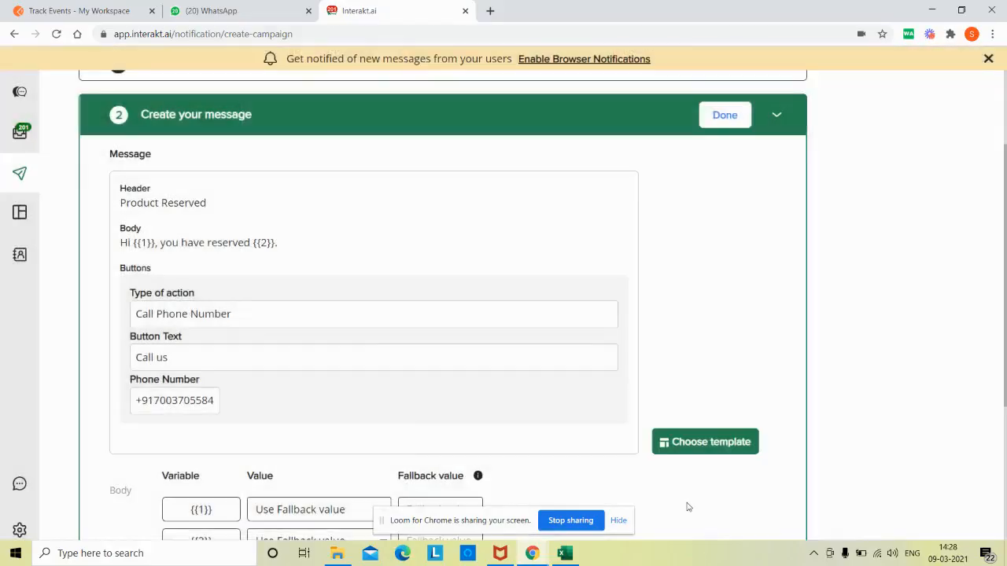
pyautogui.click(687, 495)
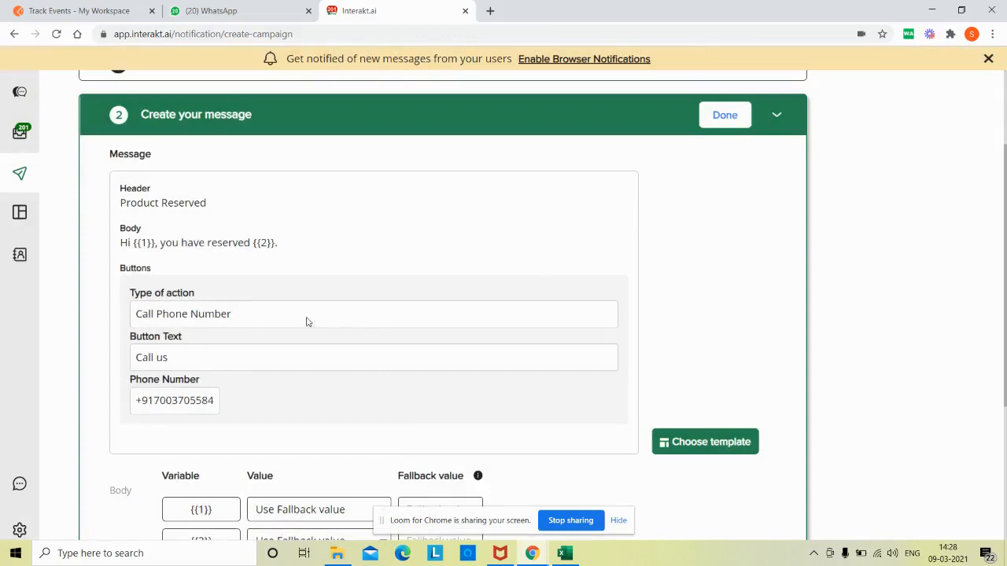
# Map the message body variable {{1}} to Name and {{2}} to the Product Added To Cart productName
pyautogui.scroll(-3, 326, 416)
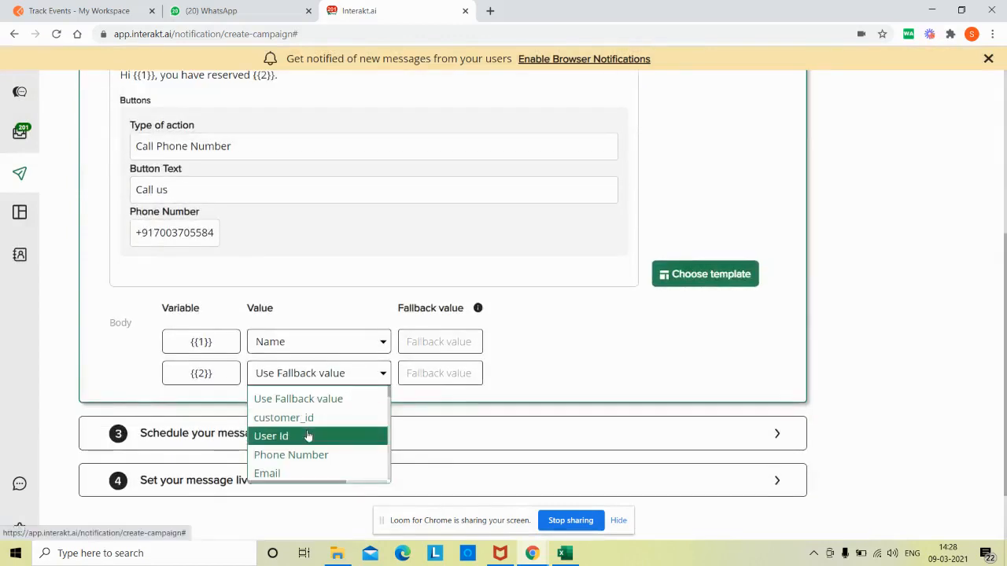
pyautogui.scroll(-2, 315, 457)
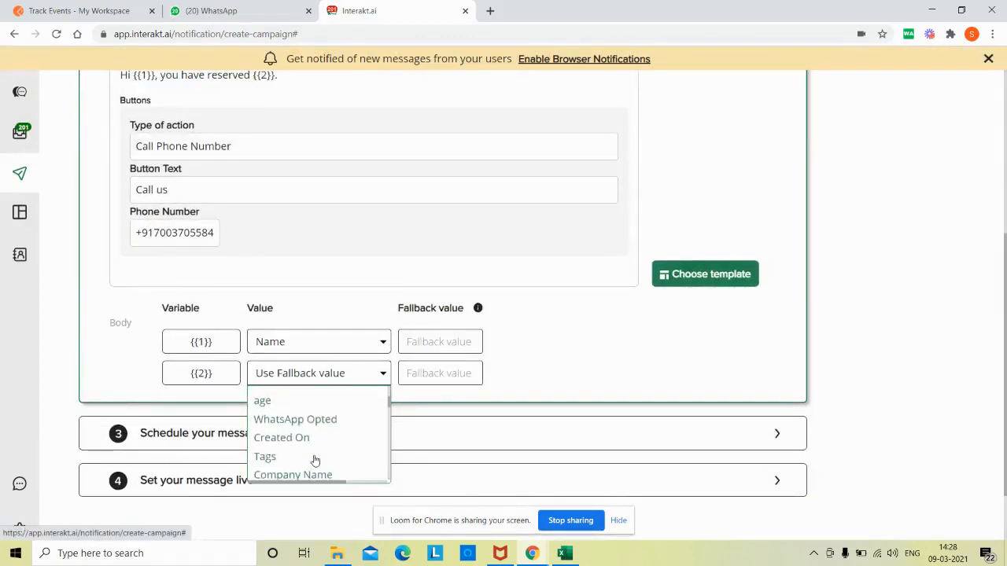
pyautogui.scroll(-5, 314, 460)
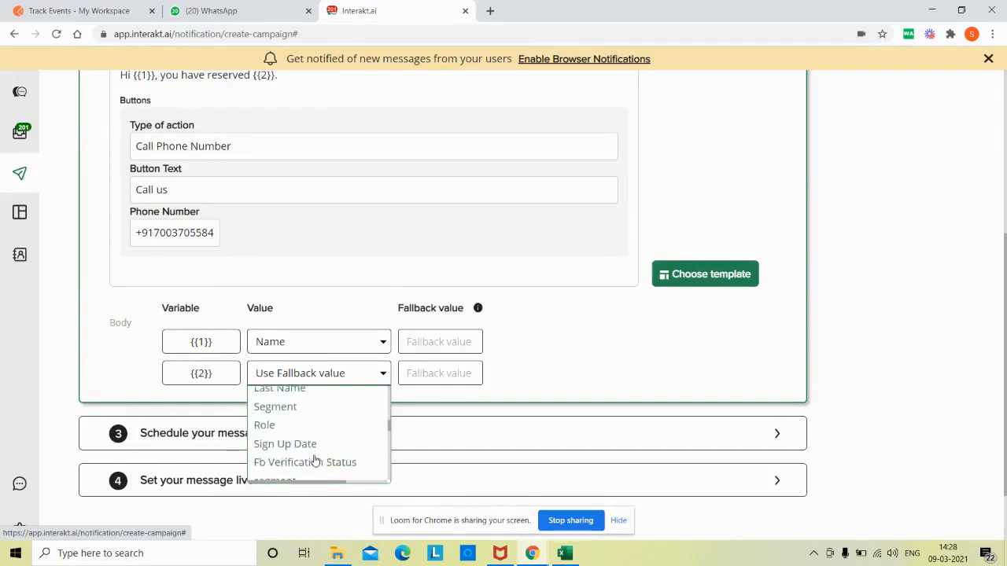
pyautogui.scroll(-3, 314, 460)
pyautogui.scroll(-1, 326, 451)
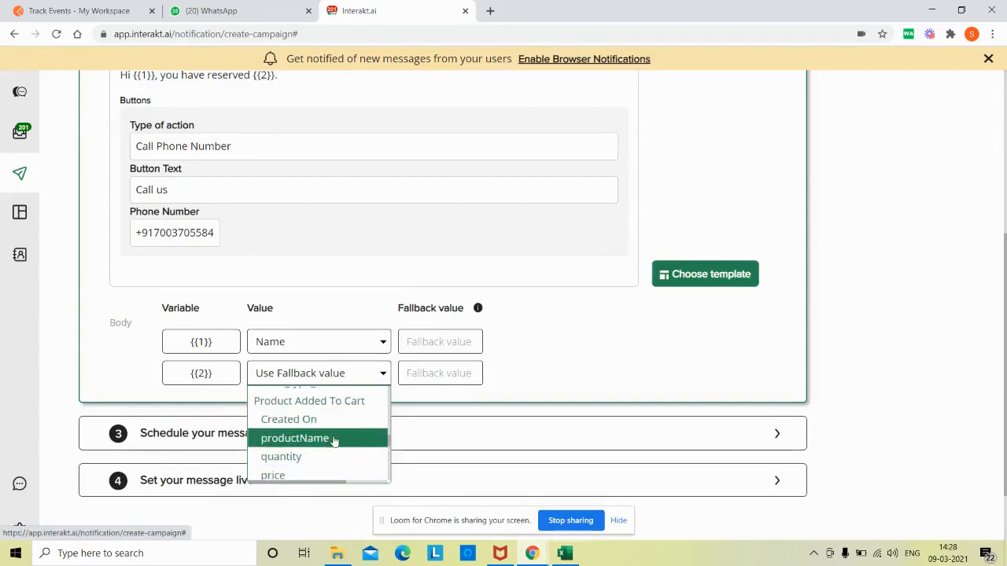
pyautogui.click(333, 438)
# Enter the fallback values "there" for variable {{1}} and "shirt" for variable {{2}}
pyautogui.click(442, 362)
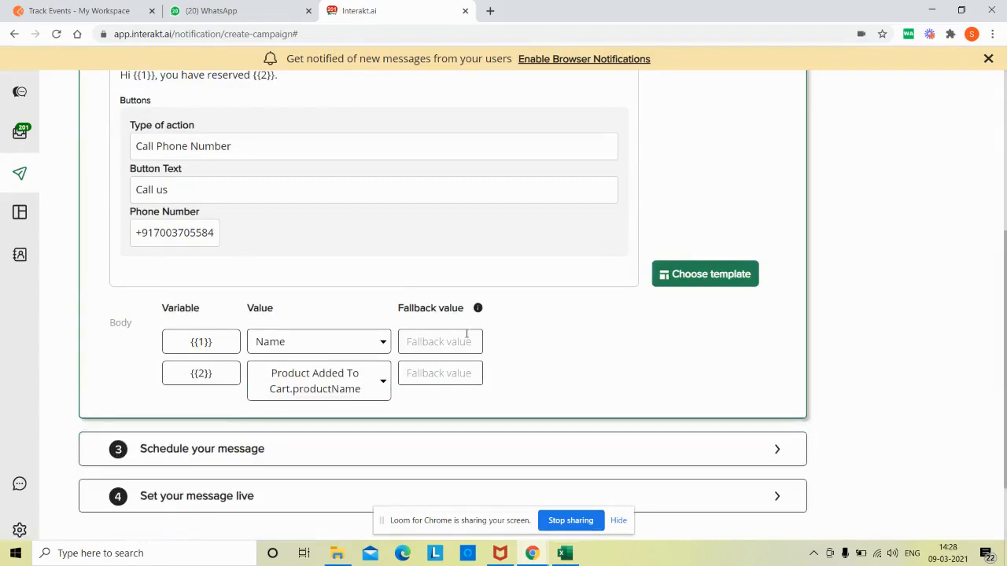
pyautogui.click(466, 333)
pyautogui.write('there')
pyautogui.click(432, 376)
pyautogui.write('shirt')
# Go to the campaign's final stage and send and set the campaign live
pyautogui.scroll(-2, 432, 379)
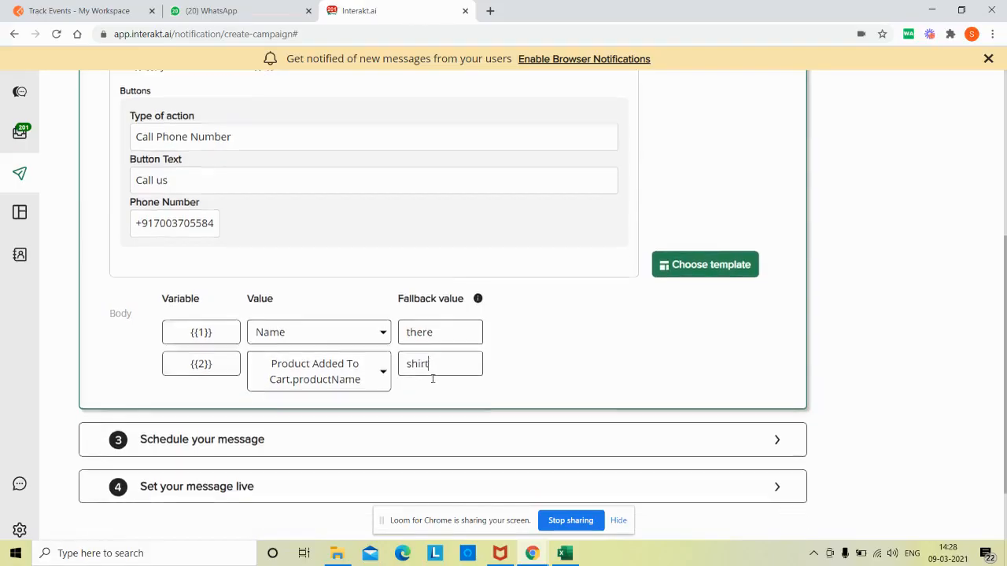
pyautogui.click(399, 351)
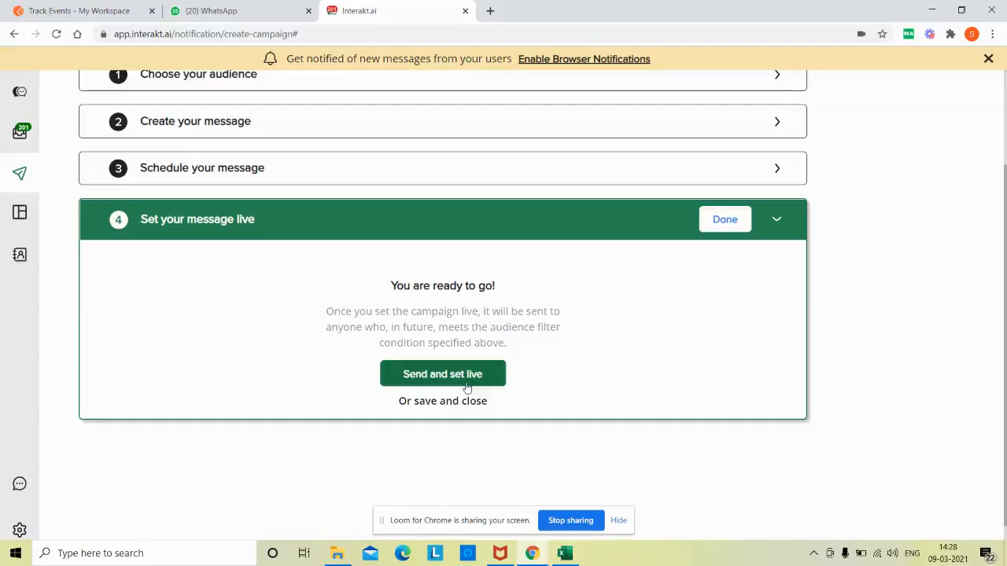
pyautogui.click(452, 373)
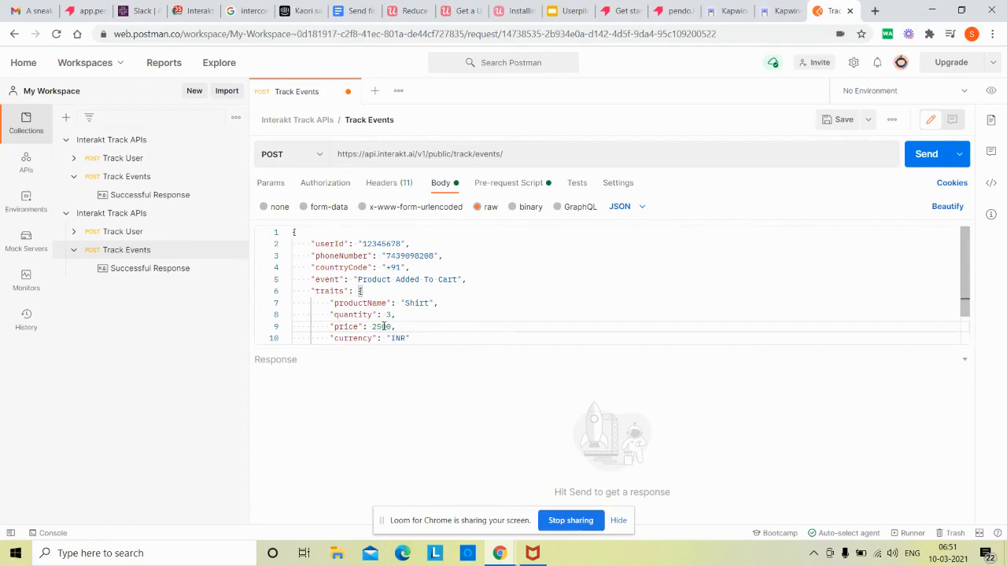
# Switch to Postman and send the Track Events request for Product Added To Cart with productName Shirt, quantity 3 and price 2500
pyautogui.click(925, 154)
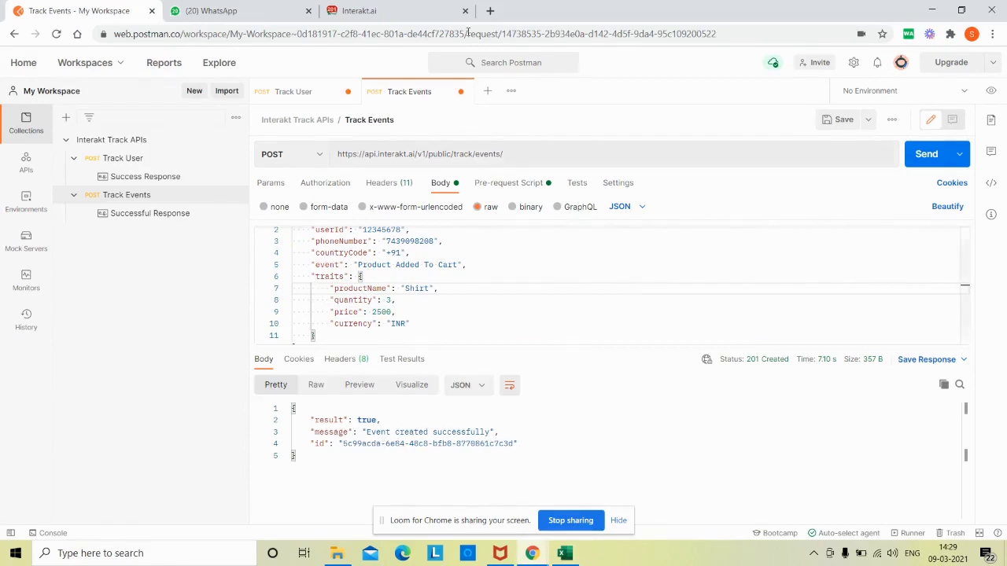
# Switch to Interakt, reopen the contact, and expand its newest Product Added To Cart event to check the traits
pyautogui.click(445, 8)
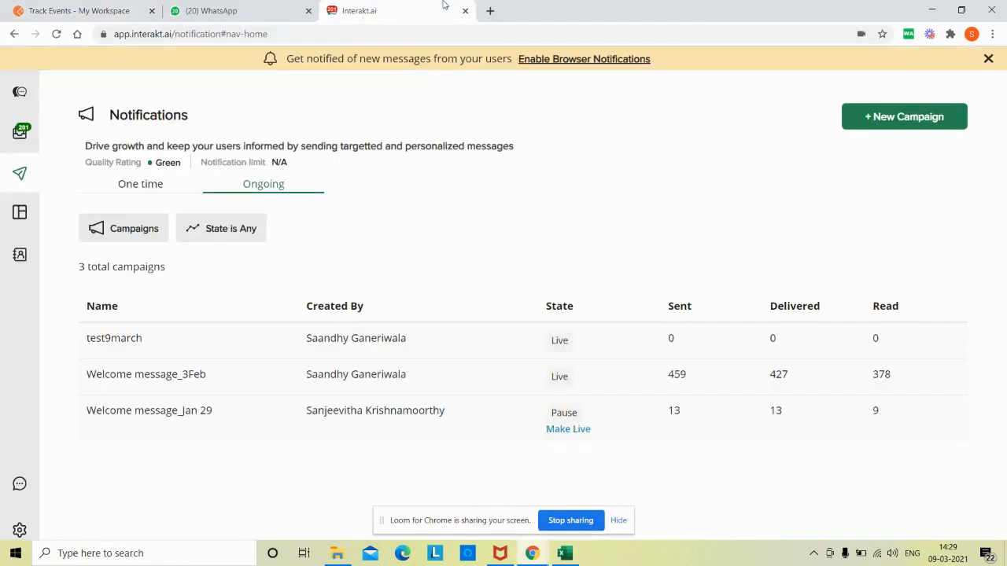
pyautogui.click(20, 254)
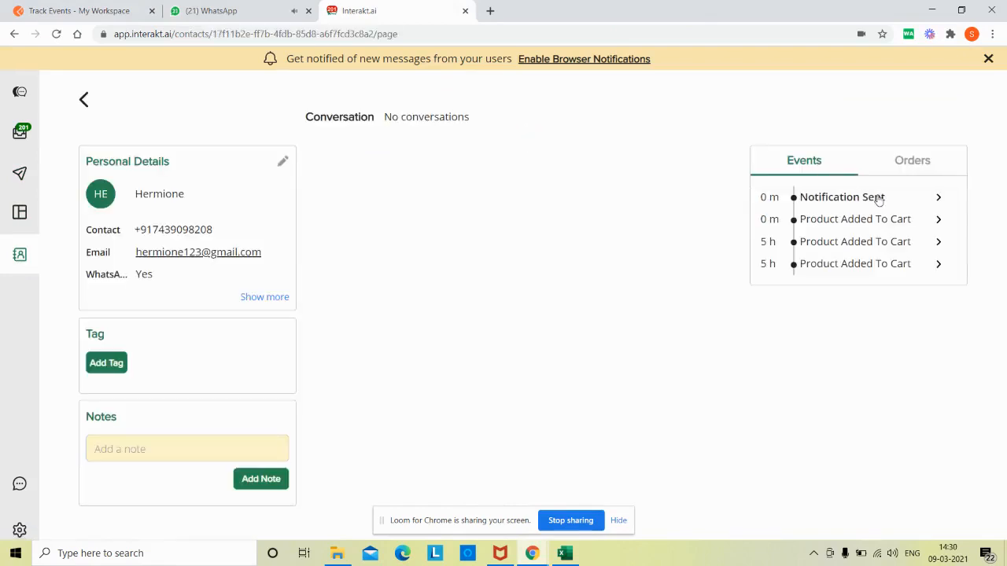
pyautogui.click(900, 223)
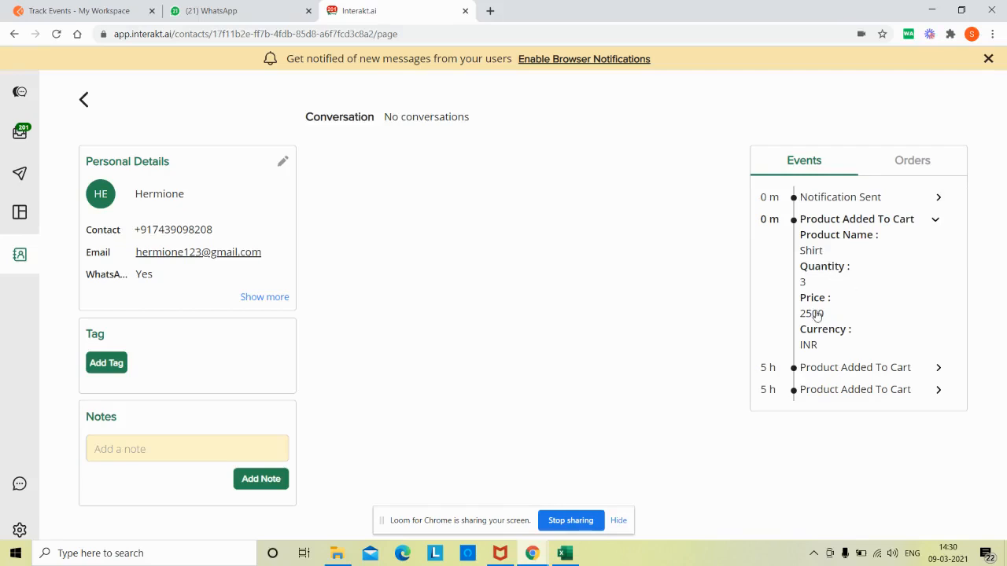
# Switch to WhatsApp and open the newest unread business chat to read the campaign message
pyautogui.click(226, 7)
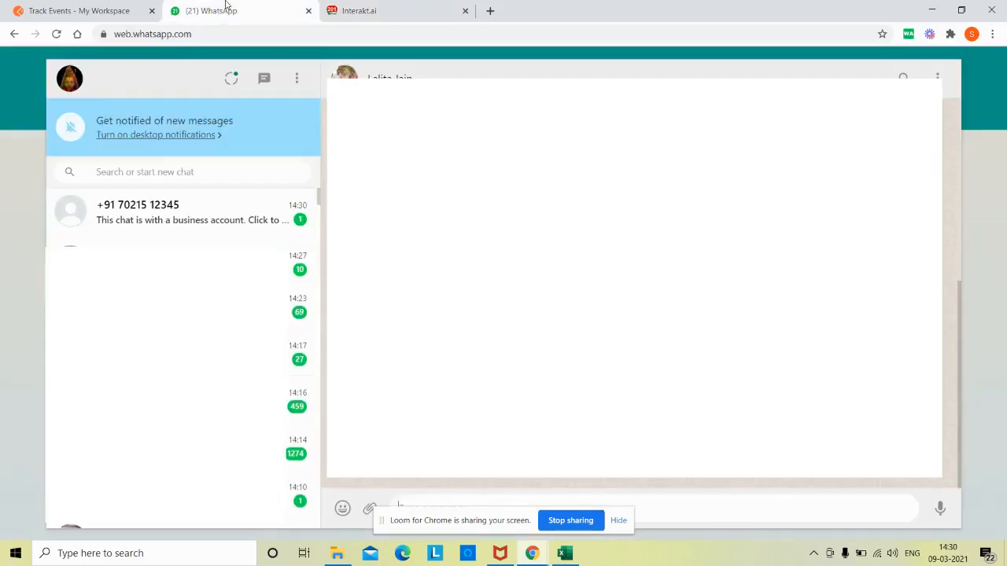
pyautogui.click(158, 212)
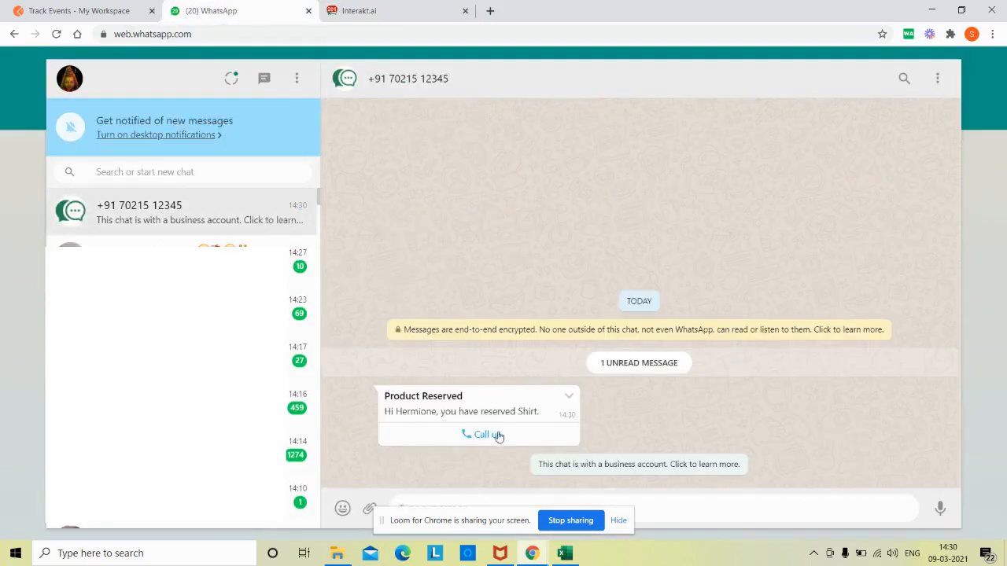